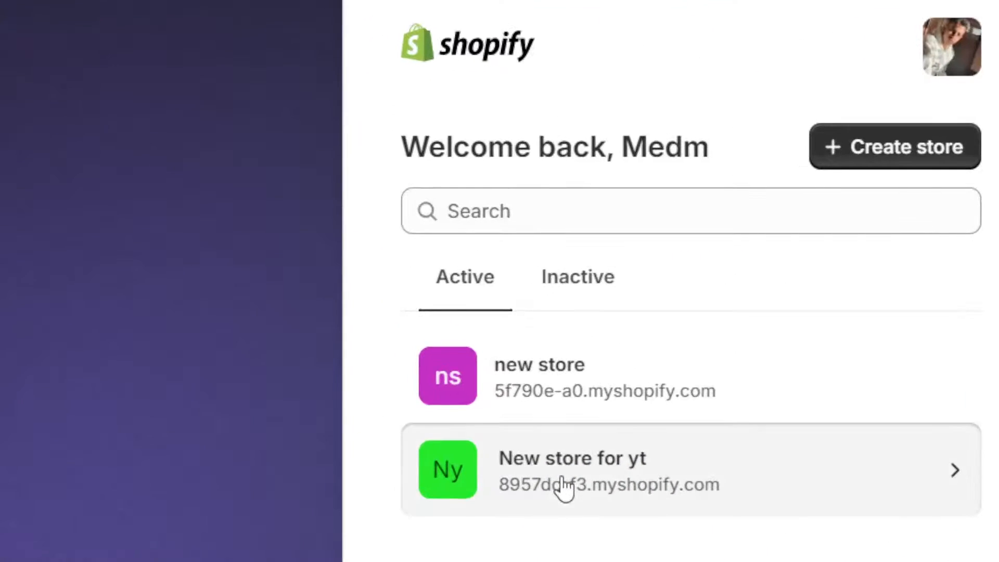
- Open the store New store for yt and preview the double-sided vanity mirror product on the online store
{"action": "left_click", "coordinate": [428, 337]}
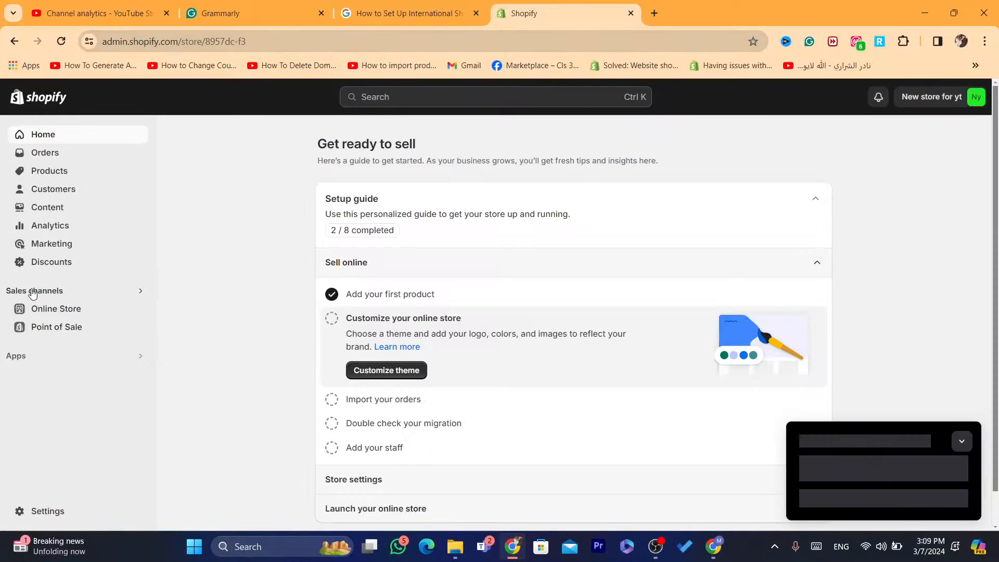
{"action": "left_click", "coordinate": [60, 177]}
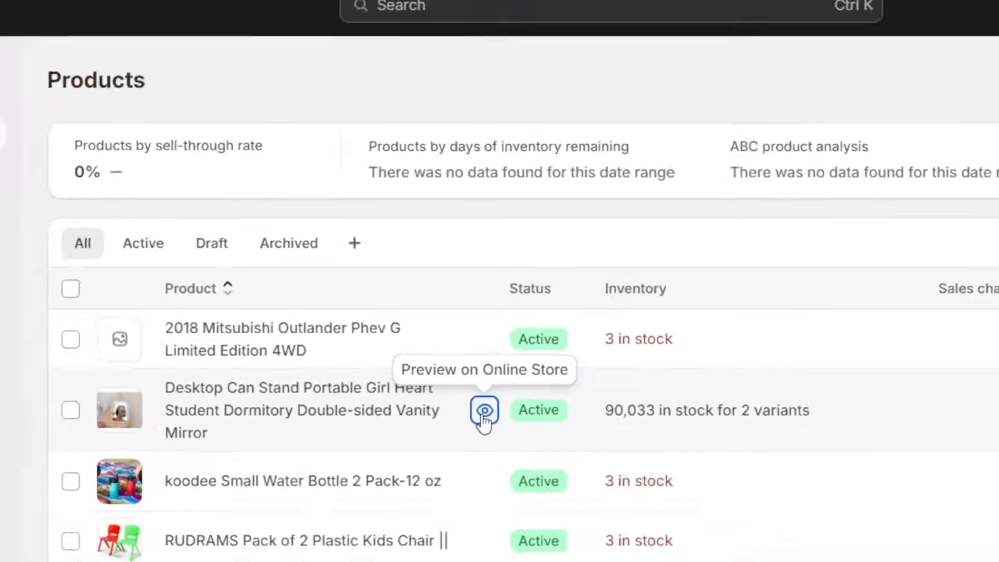
{"action": "left_click", "coordinate": [484, 411]}
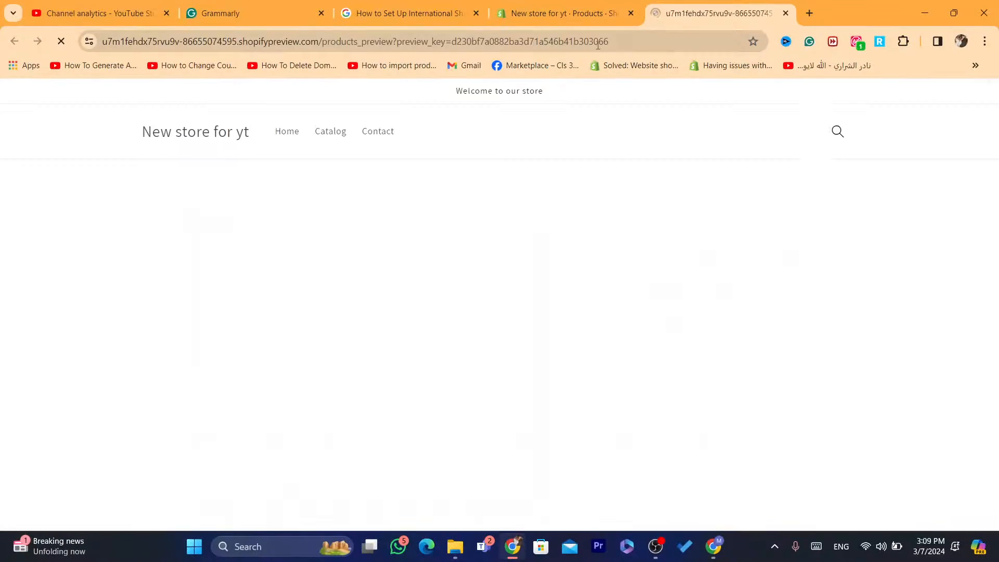
{"action": "scroll", "coordinate": [723, 198], "scroll_direction": "down", "scroll_amount": 7}
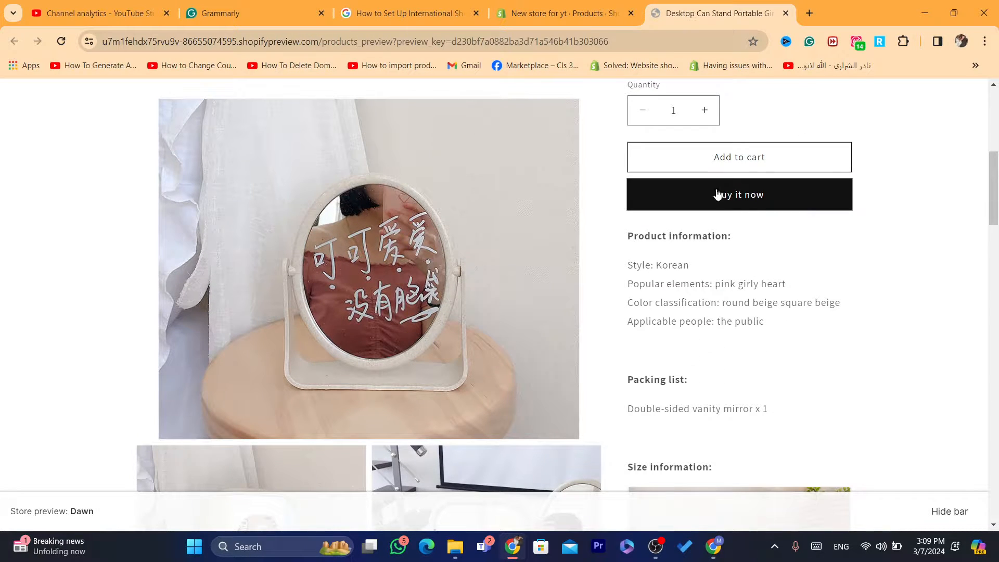
{"action": "scroll", "coordinate": [672, 203], "scroll_direction": "up", "scroll_amount": 7}
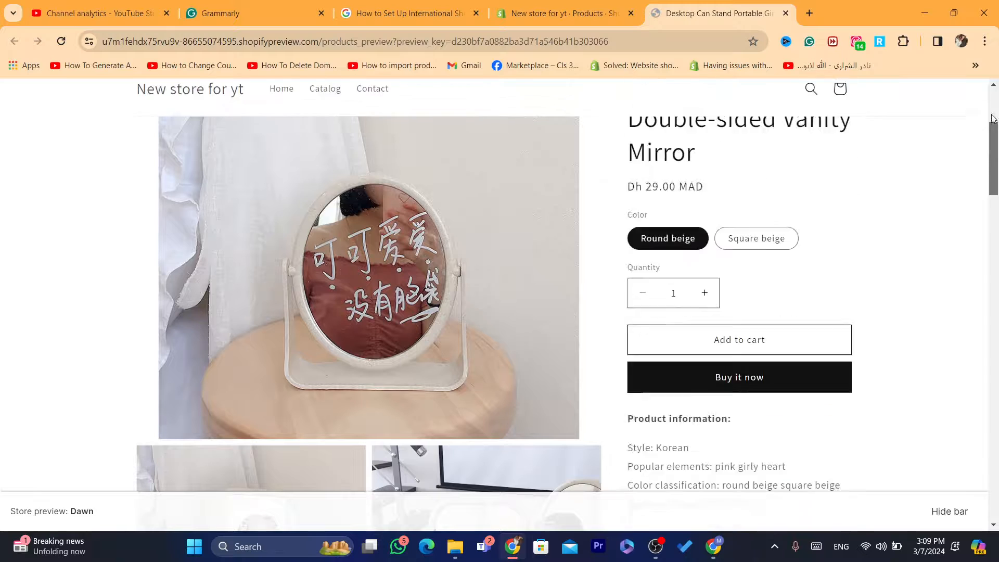
{"action": "left_click_drag", "start_coordinate": [998, 117], "coordinate": [983, 84]}
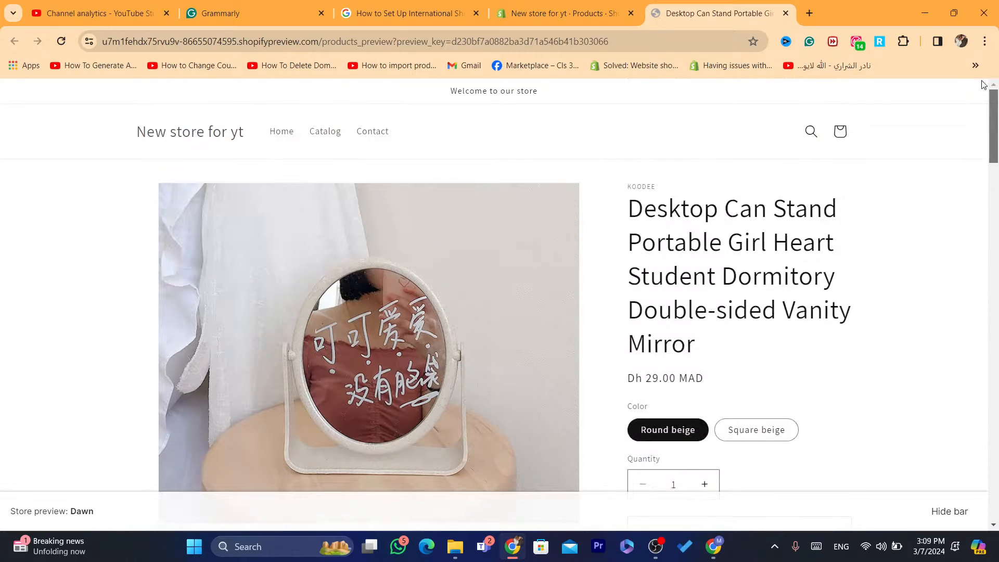
{"action": "left_click", "coordinate": [625, 4]}
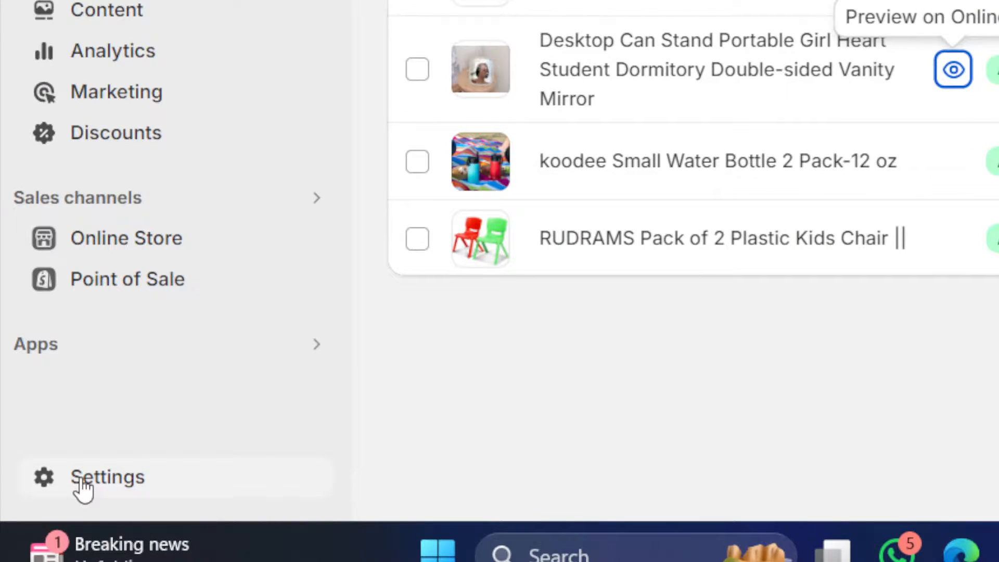
- Open the General shipping profile in the Shipping and delivery settings and go from its zones to the Markets settings
{"action": "left_click", "coordinate": [82, 483]}
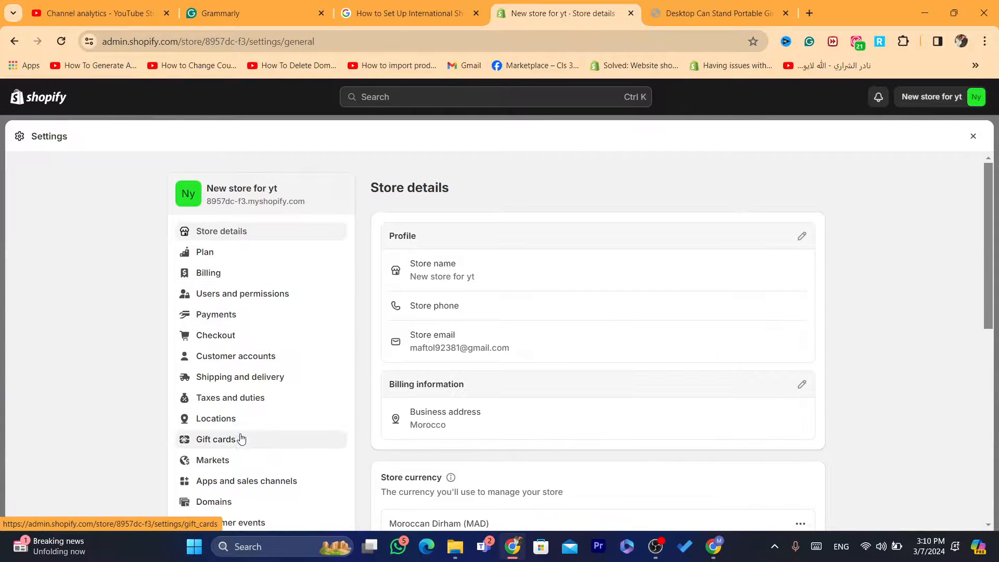
{"action": "left_click", "coordinate": [217, 383]}
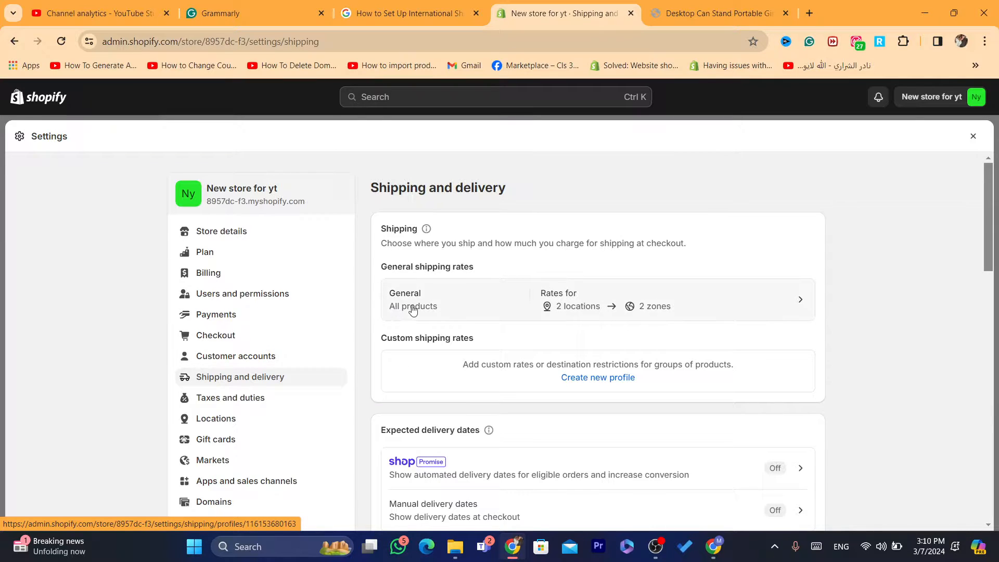
{"action": "left_click", "coordinate": [443, 303]}
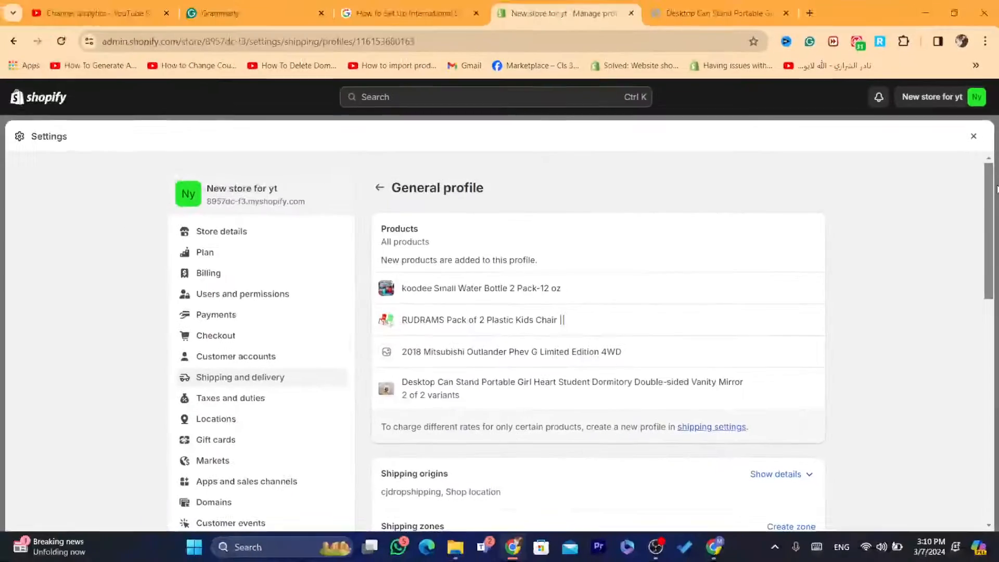
{"action": "scroll", "coordinate": [996, 189], "scroll_direction": "down", "scroll_amount": 1}
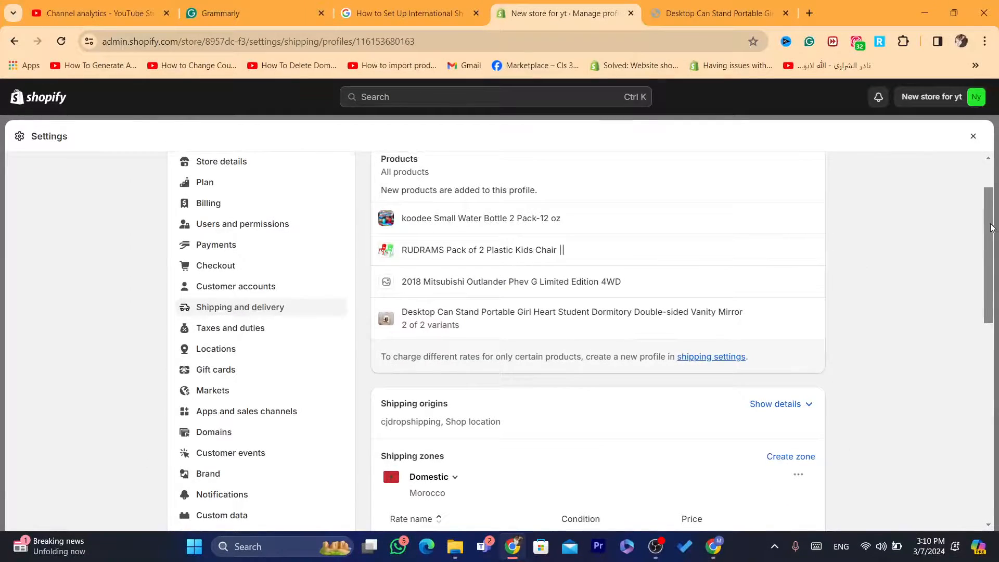
{"action": "left_click_drag", "start_coordinate": [991, 227], "coordinate": [997, 442]}
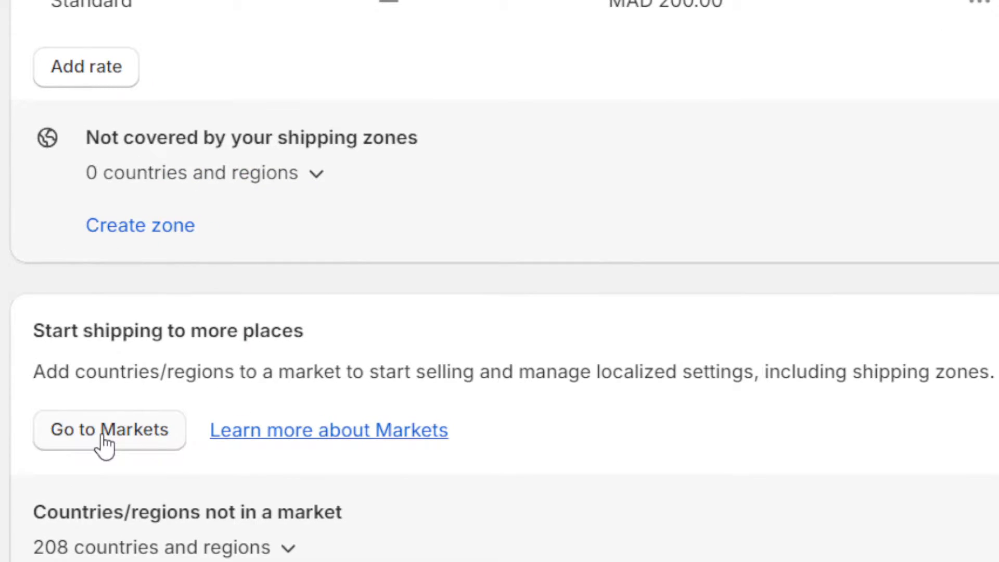
{"action": "left_click", "coordinate": [104, 440]}
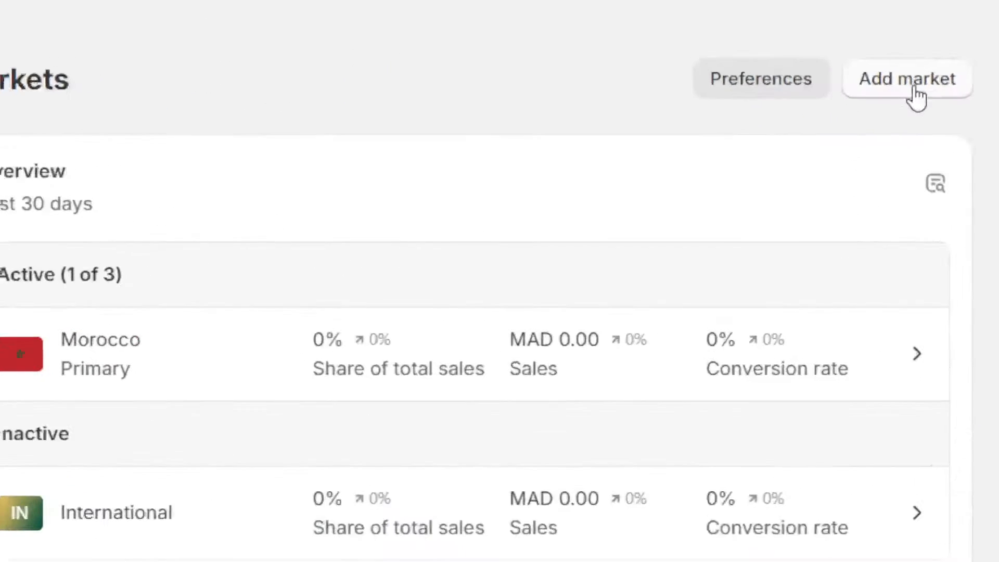
- Start a new market and name it "countries in market"
{"action": "left_click", "coordinate": [915, 89]}
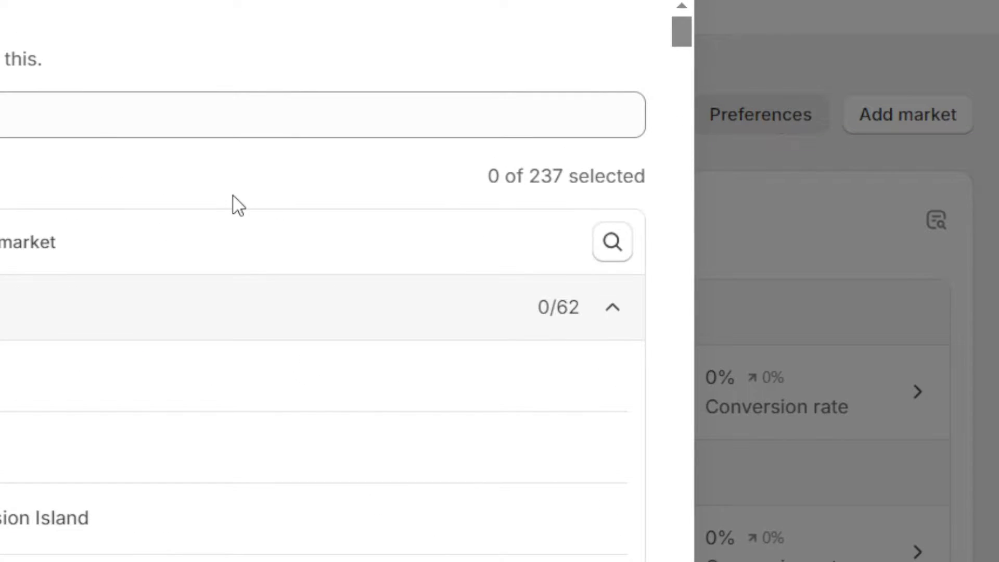
{"action": "left_click", "coordinate": [0, 90]}
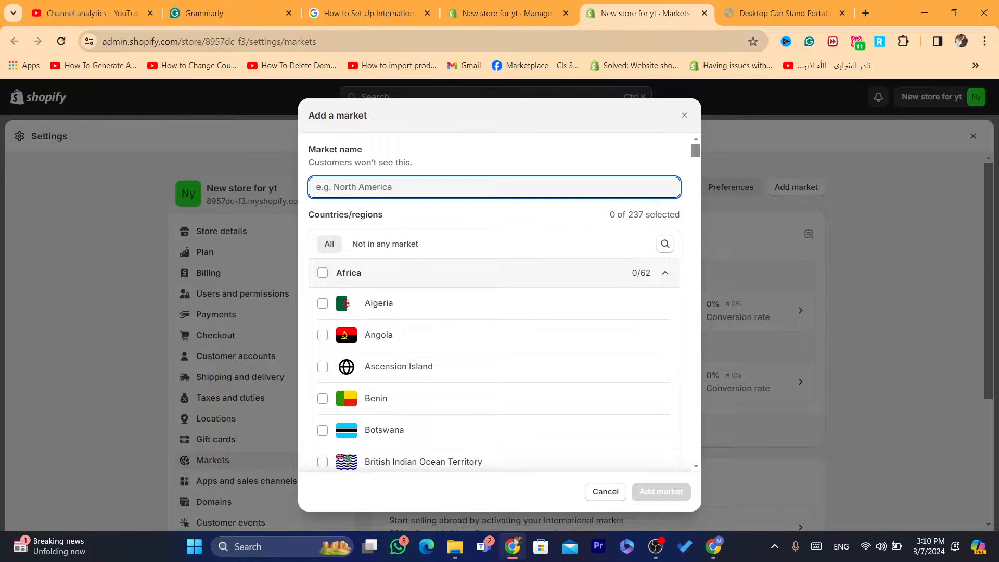
{"action": "type", "text": "countries in market"}
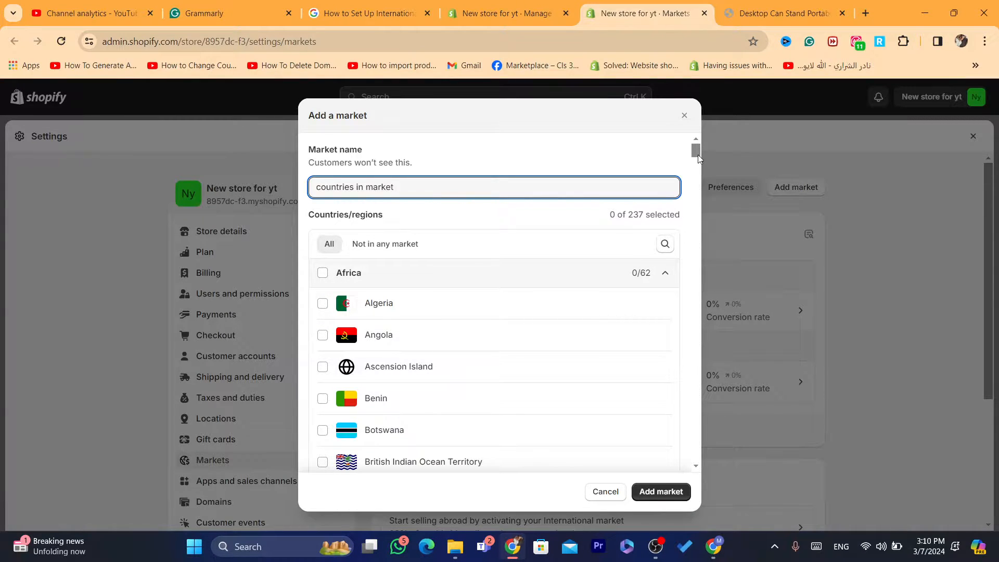
{"action": "left_click_drag", "start_coordinate": [697, 155], "coordinate": [700, 157]}
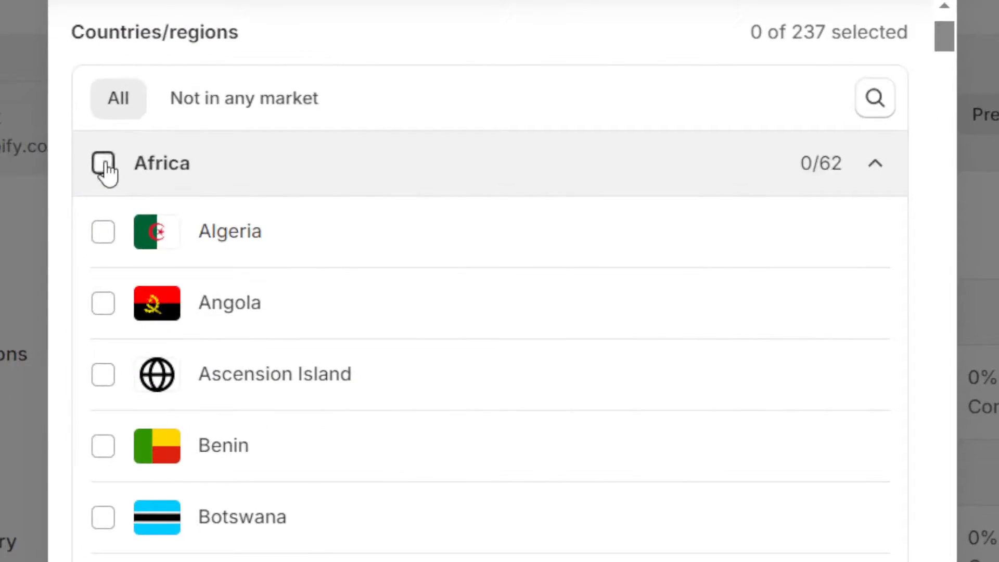
{"action": "left_click", "coordinate": [104, 171]}
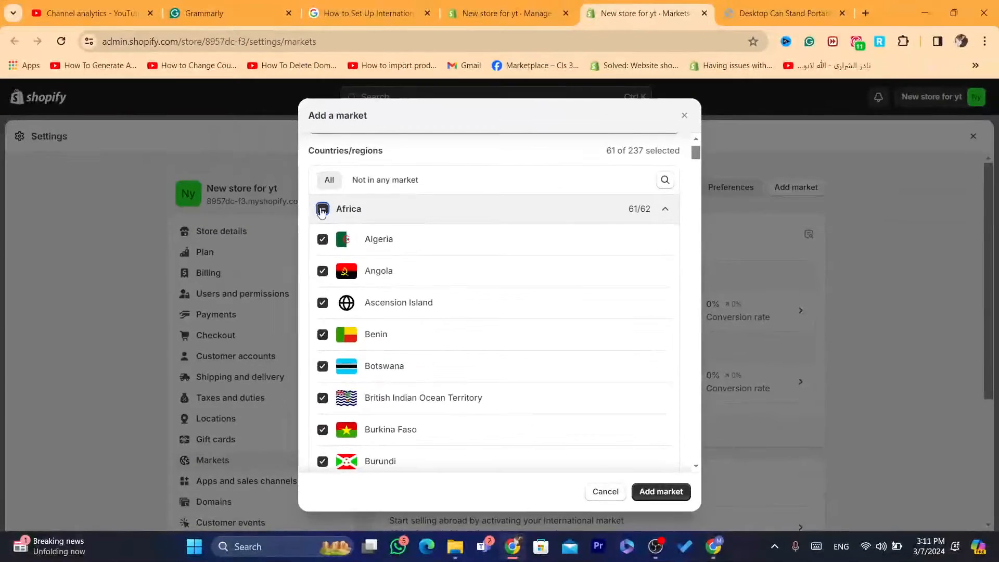
{"action": "left_click", "coordinate": [321, 208]}
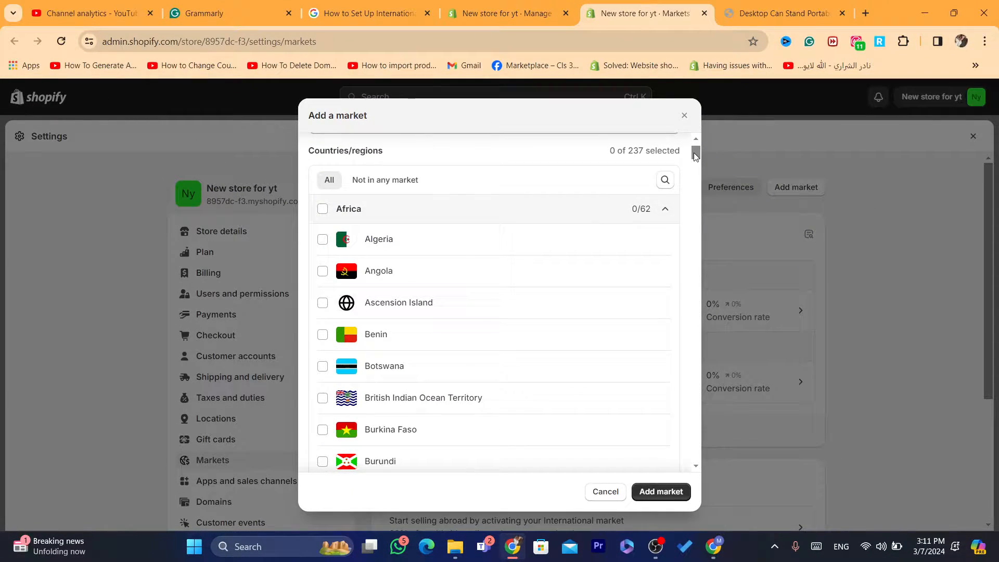
- Include all countries and regions of Asia and Europe in the new market and add it
{"action": "left_click_drag", "start_coordinate": [695, 156], "coordinate": [695, 230]}
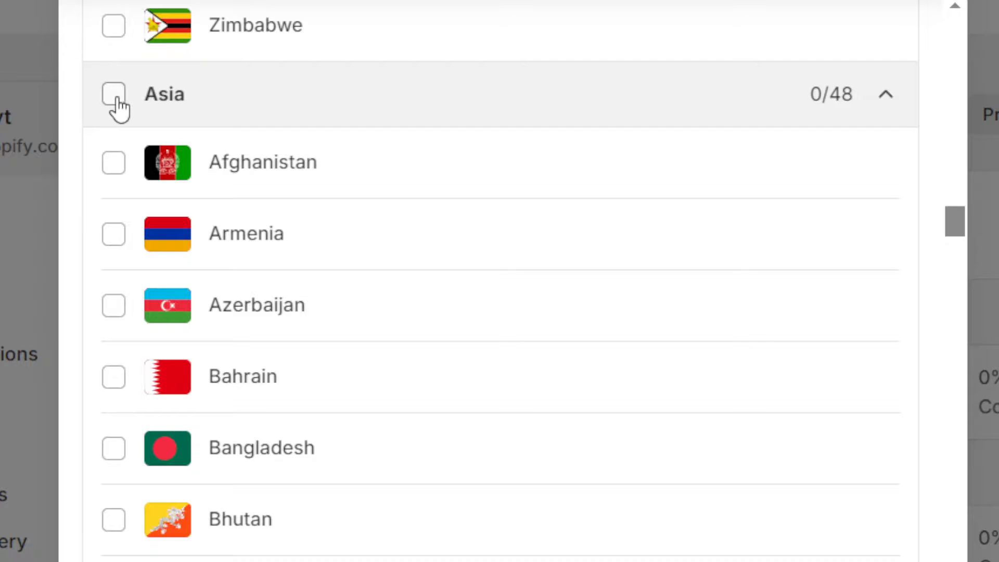
{"action": "left_click", "coordinate": [115, 95]}
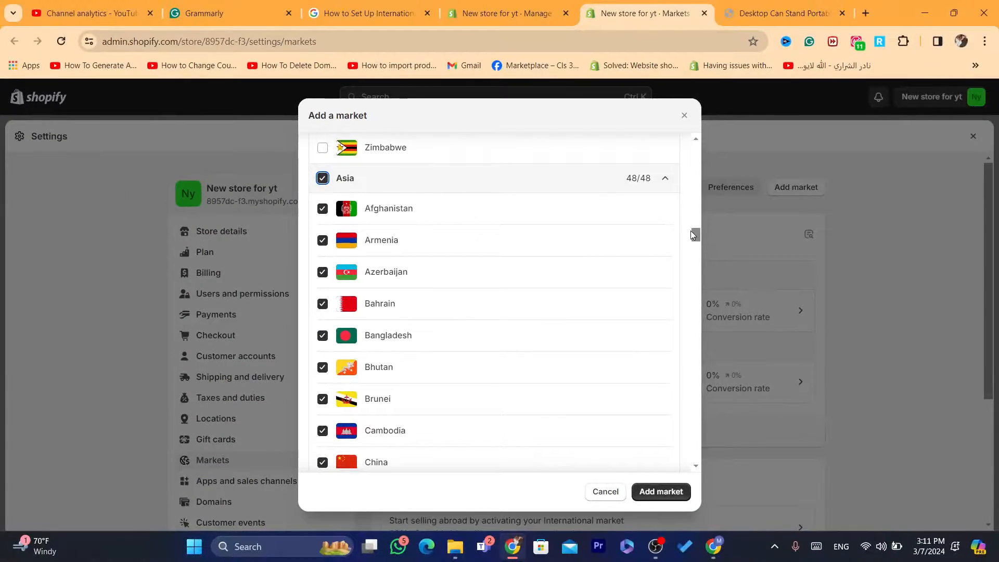
{"action": "left_click_drag", "start_coordinate": [691, 230], "coordinate": [698, 286]}
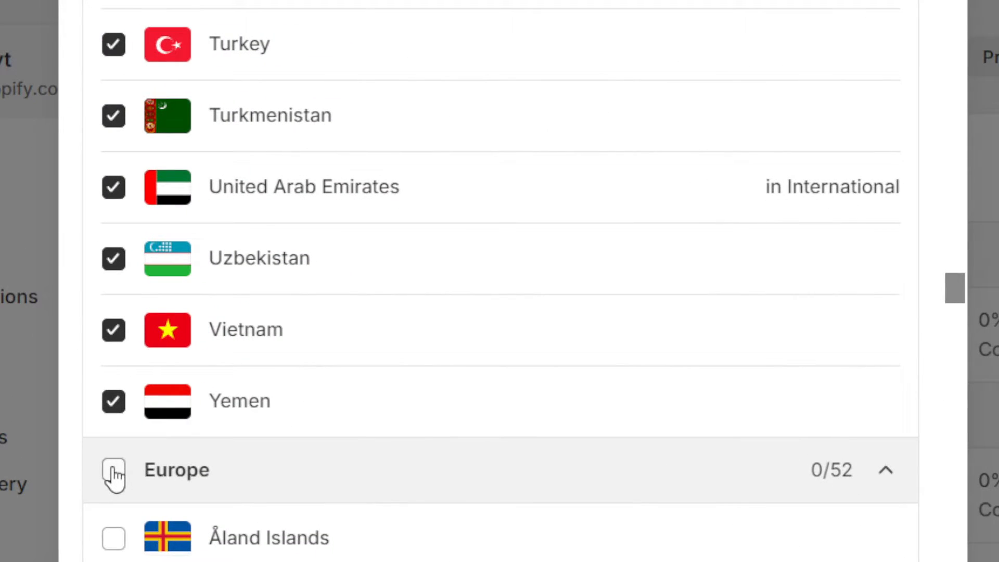
{"action": "left_click", "coordinate": [113, 475]}
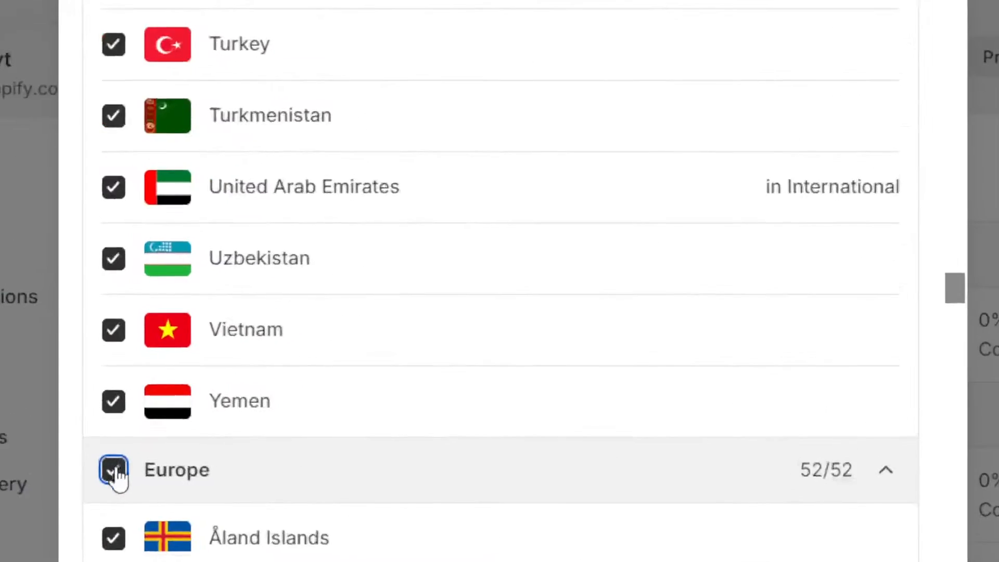
{"action": "left_click", "coordinate": [113, 470]}
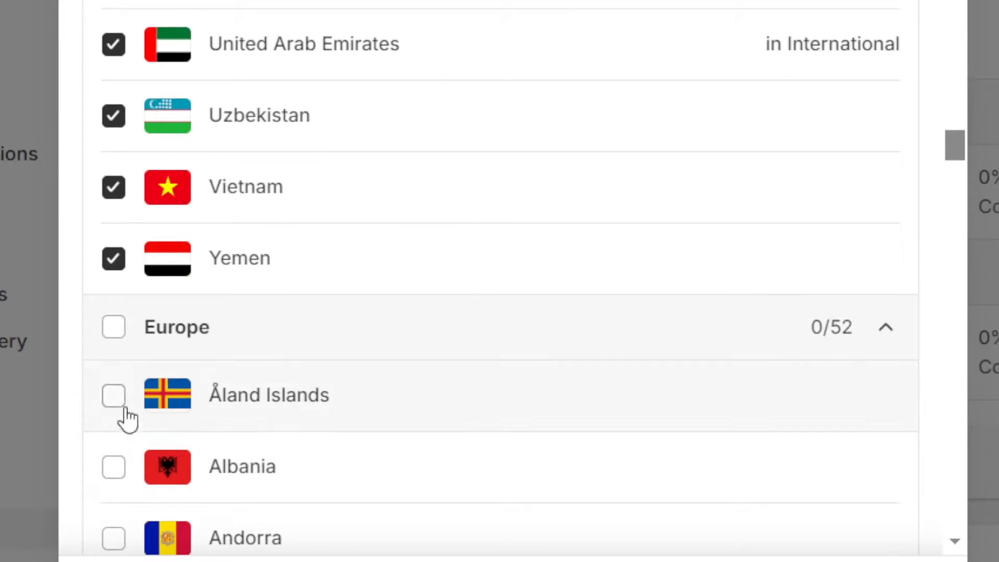
{"action": "left_click", "coordinate": [114, 328]}
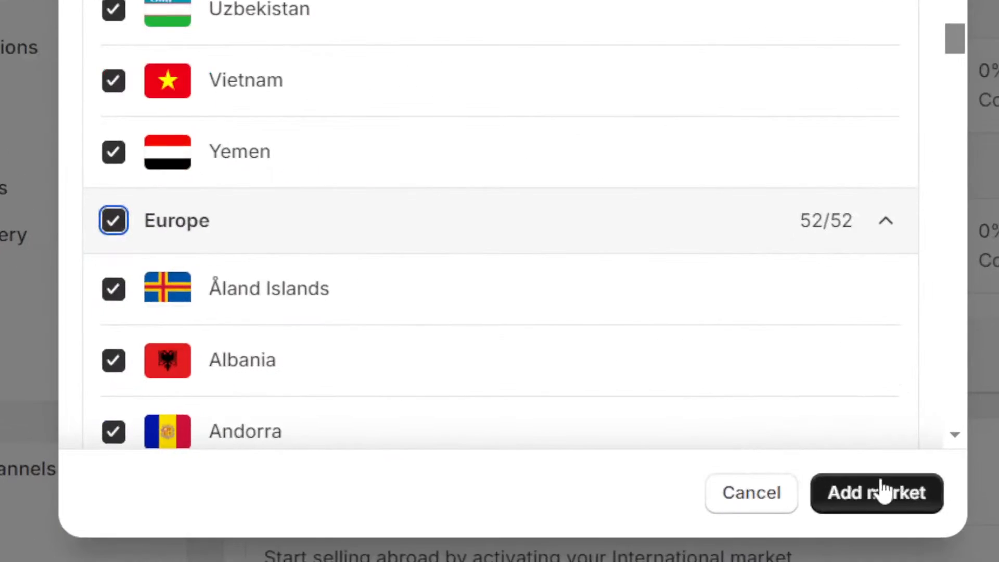
{"action": "left_click", "coordinate": [662, 488]}
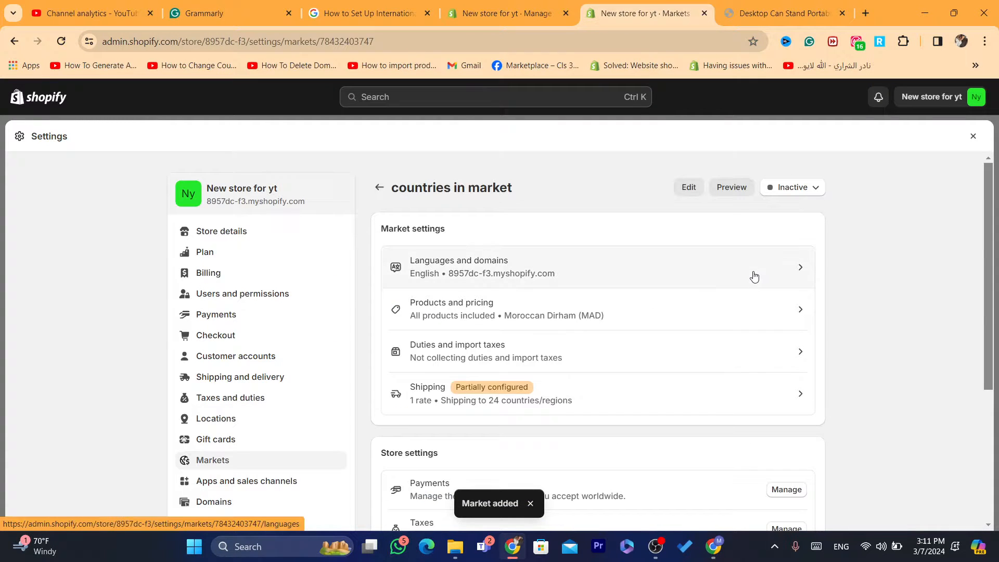
- Check the status options of the "countries in market" market and close the settings
{"action": "left_click", "coordinate": [806, 194]}
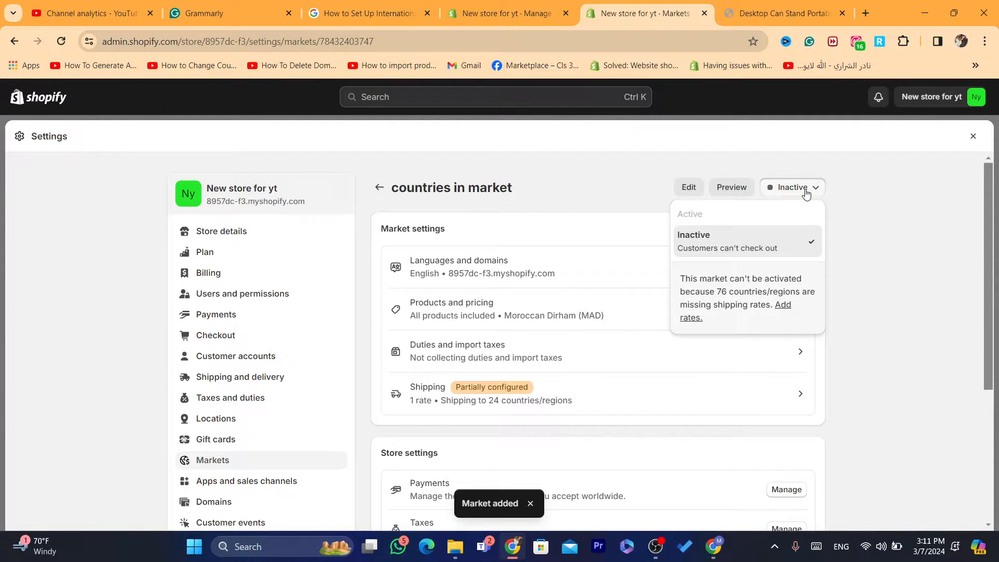
{"action": "left_click", "coordinate": [793, 147]}
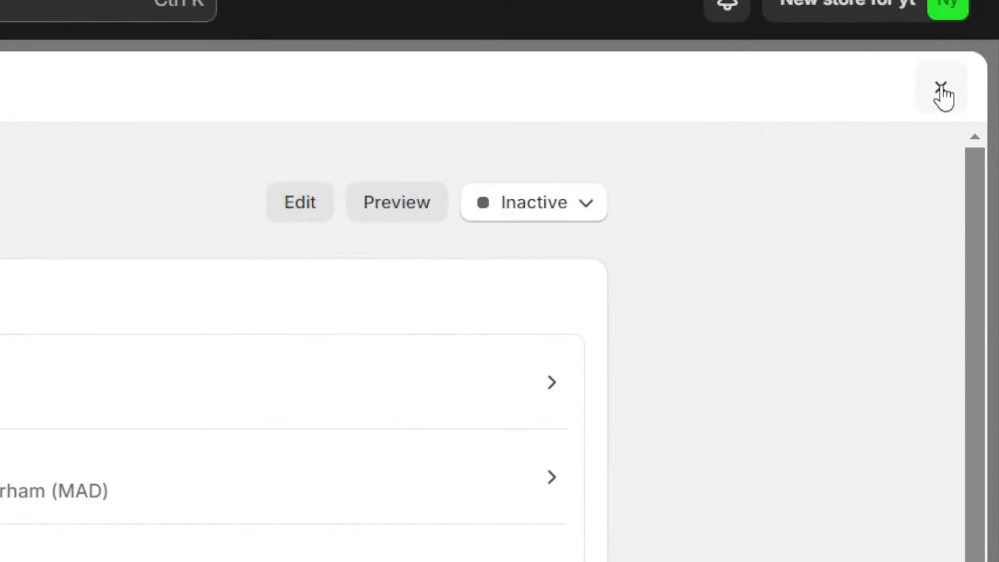
{"action": "left_click", "coordinate": [940, 90]}
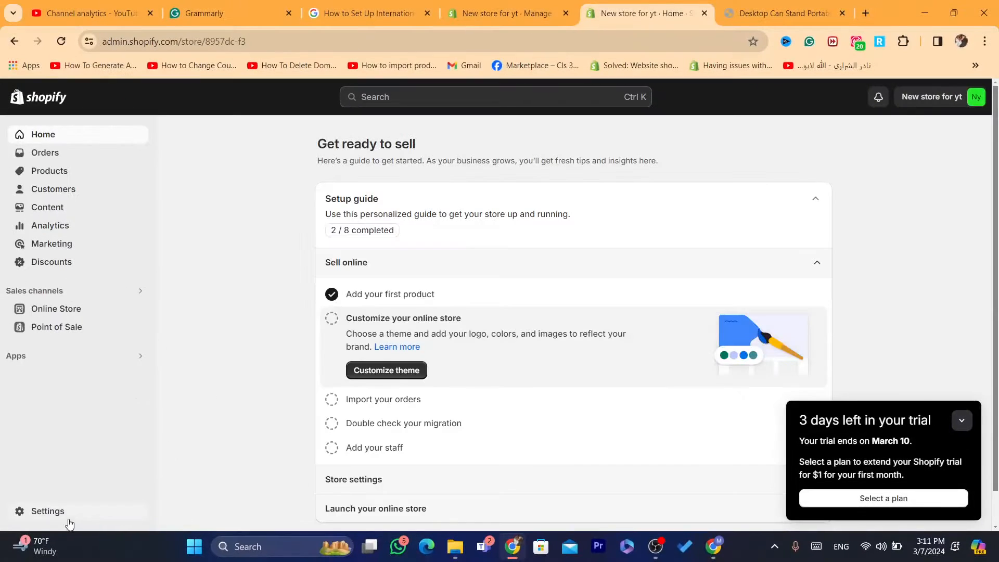
- Reopen the General shipping profile in the Shipping and delivery settings and review the countries not covered by its shipping zones
{"action": "left_click", "coordinate": [42, 518]}
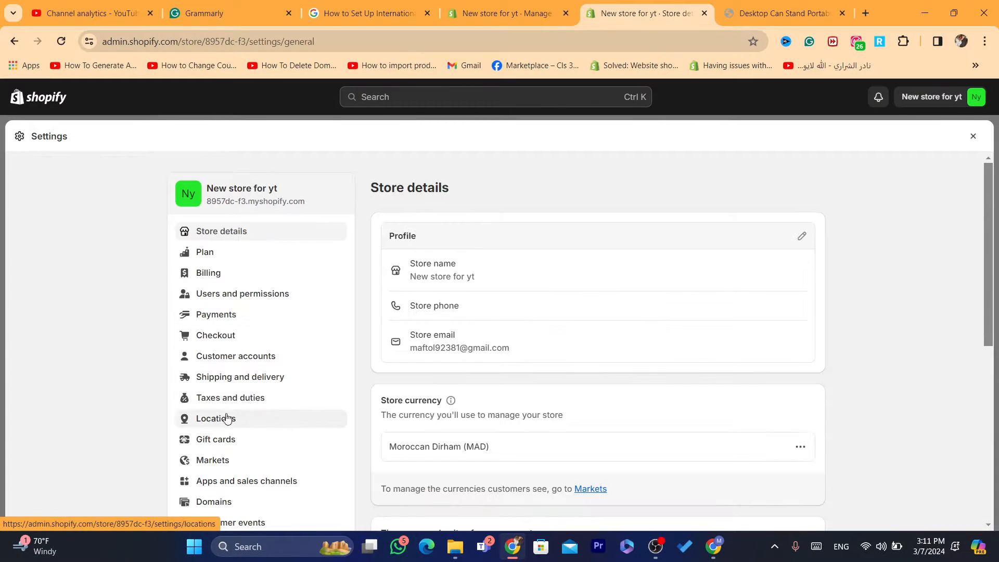
{"action": "left_click", "coordinate": [218, 381]}
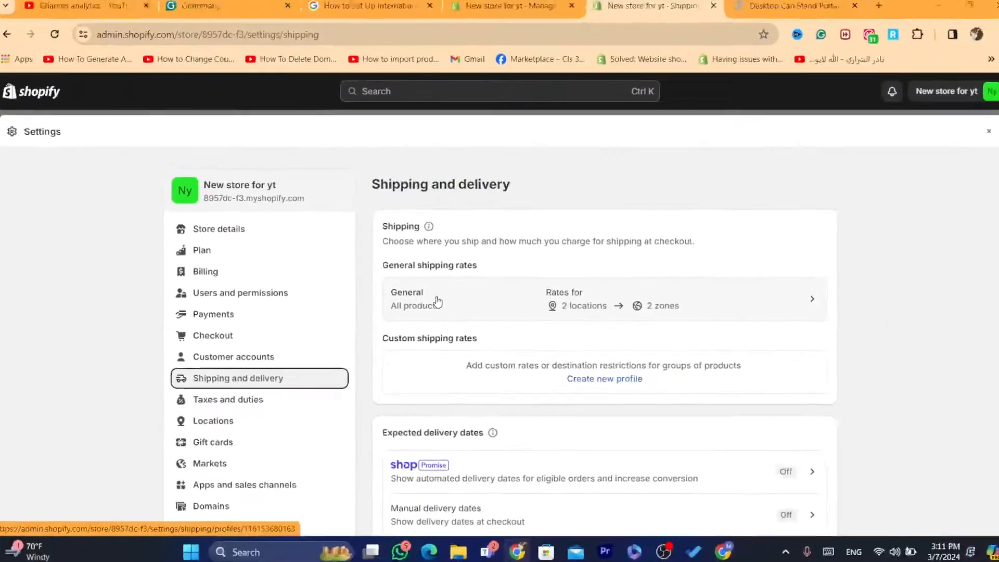
{"action": "left_click", "coordinate": [437, 302]}
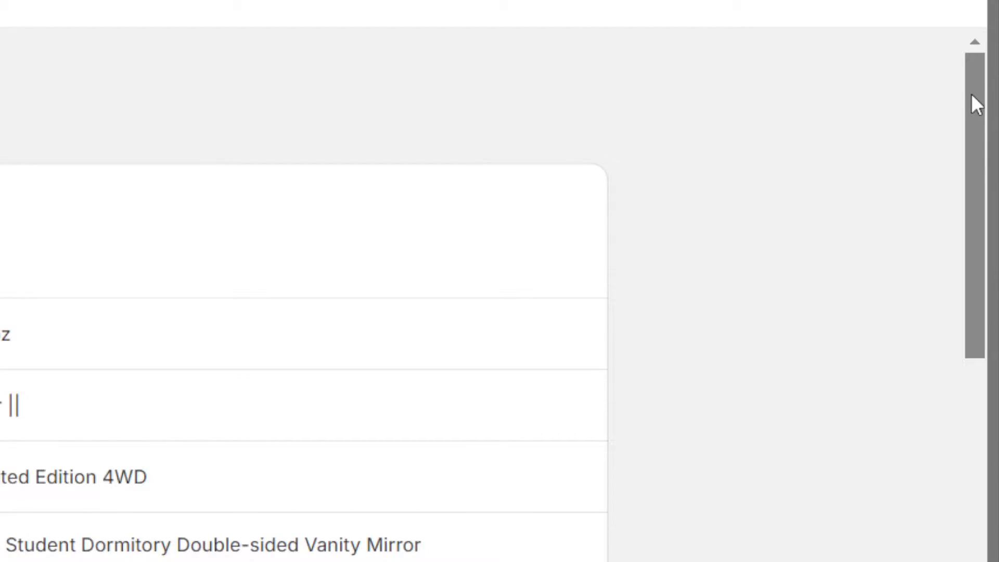
{"action": "left_click_drag", "start_coordinate": [972, 95], "coordinate": [991, 339]}
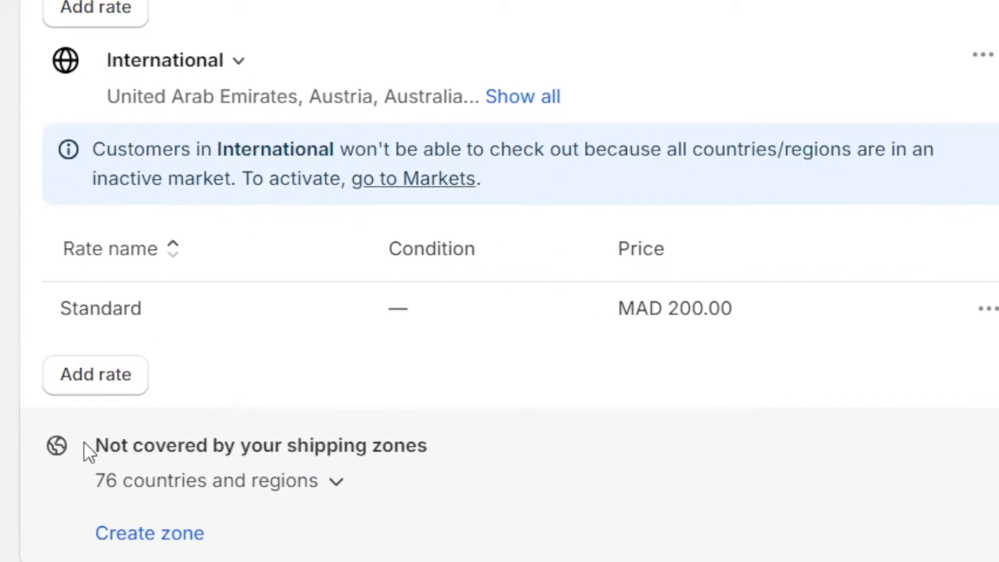
{"action": "left_click_drag", "start_coordinate": [402, 395], "coordinate": [565, 401]}
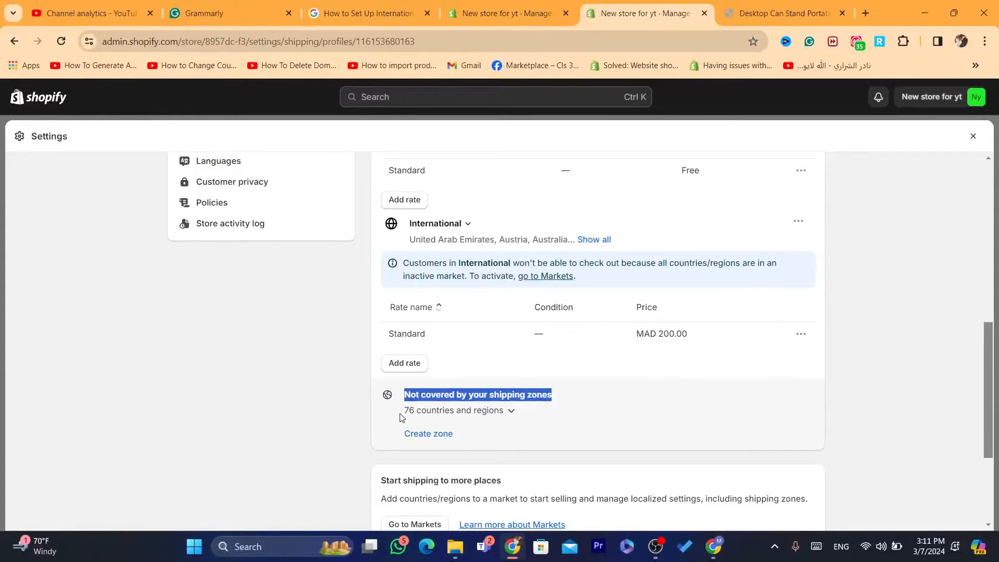
{"action": "left_click_drag", "start_coordinate": [96, 483], "coordinate": [112, 485]}
{"action": "left_click_drag", "start_coordinate": [413, 415], "coordinate": [507, 420]}
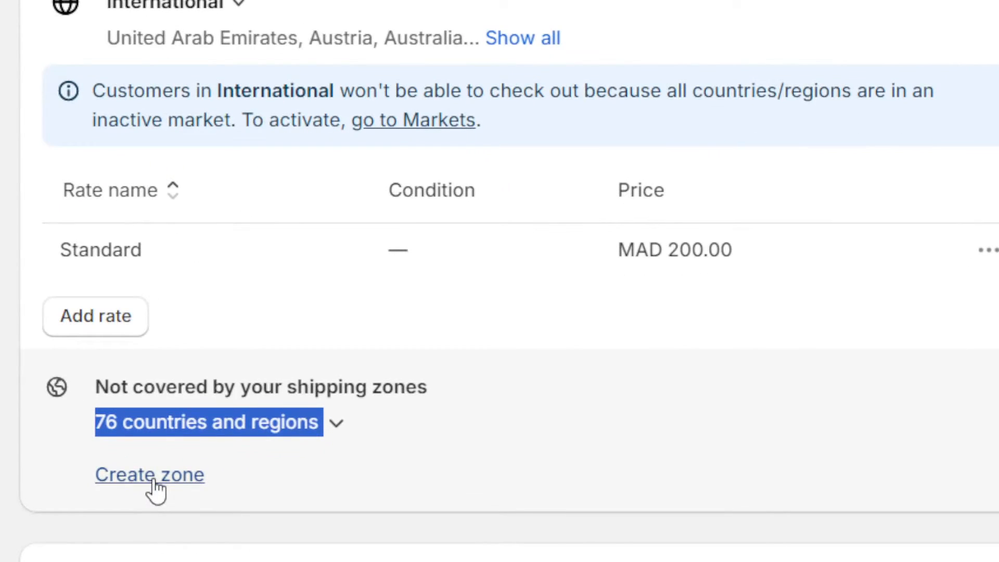
- Create a shipping zone named "countries in market i ship to" that includes every country of the "countries in market" market
{"action": "left_click", "coordinate": [156, 489]}
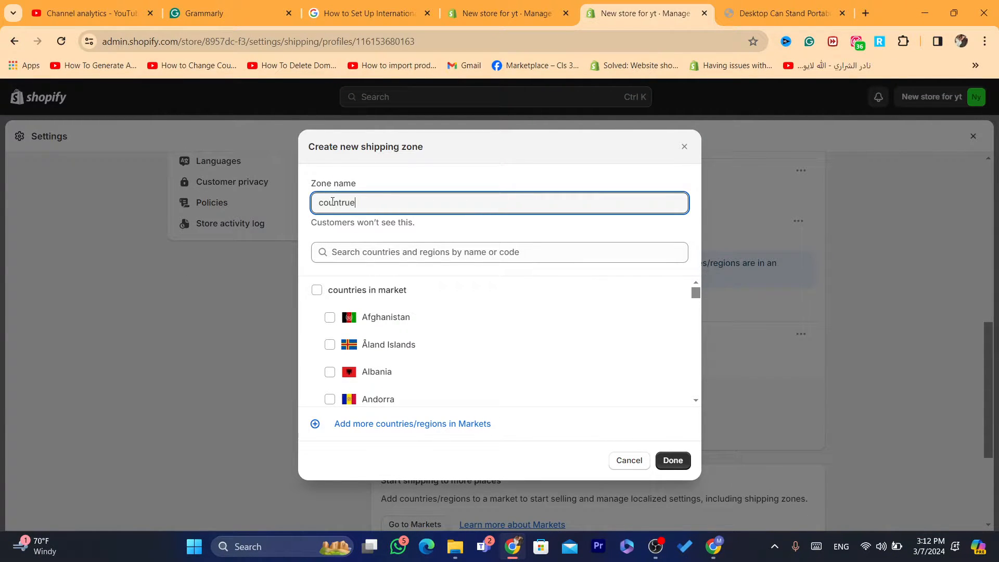
{"action": "type", "text": "countries in market i ship to"}
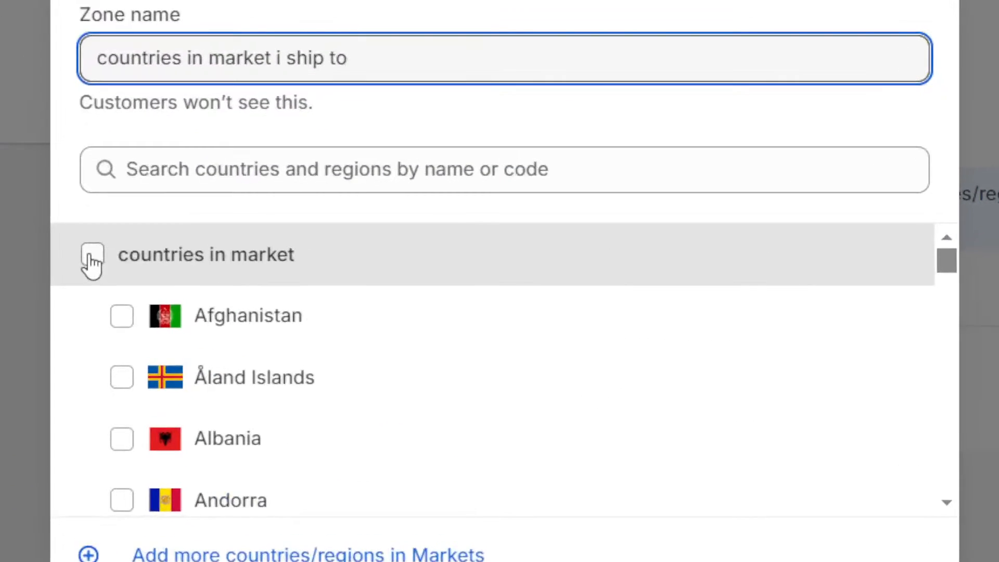
{"action": "left_click", "coordinate": [318, 291]}
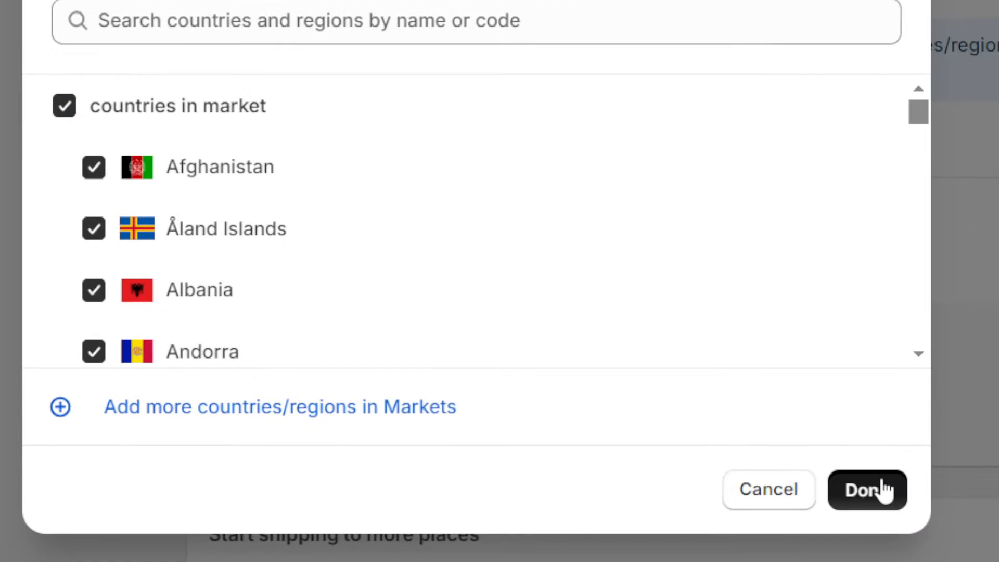
{"action": "left_click", "coordinate": [884, 490]}
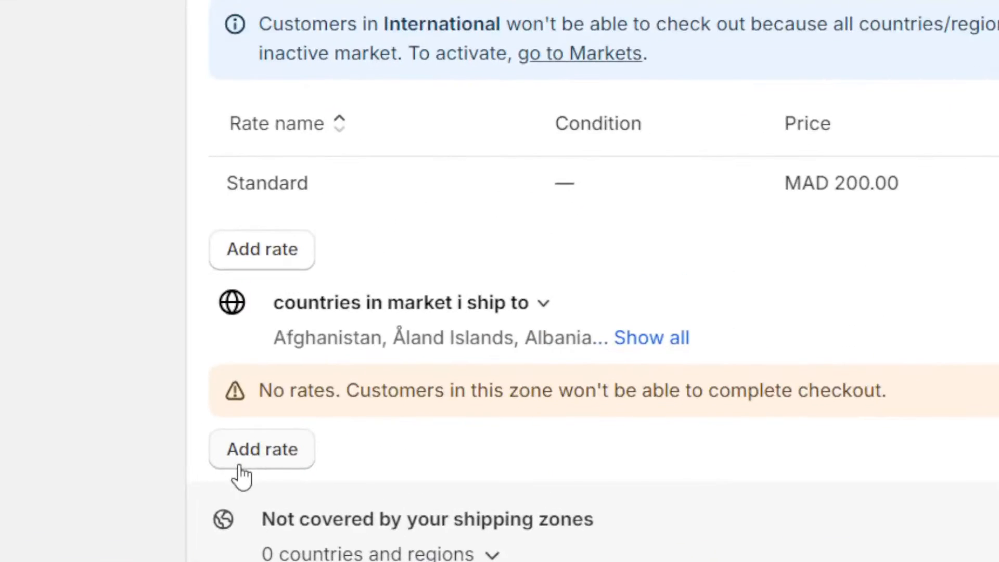
- Start a custom flat rate for the new zone, named "standerd" with the delivery description "Ships next day"
{"action": "left_click", "coordinate": [264, 456]}
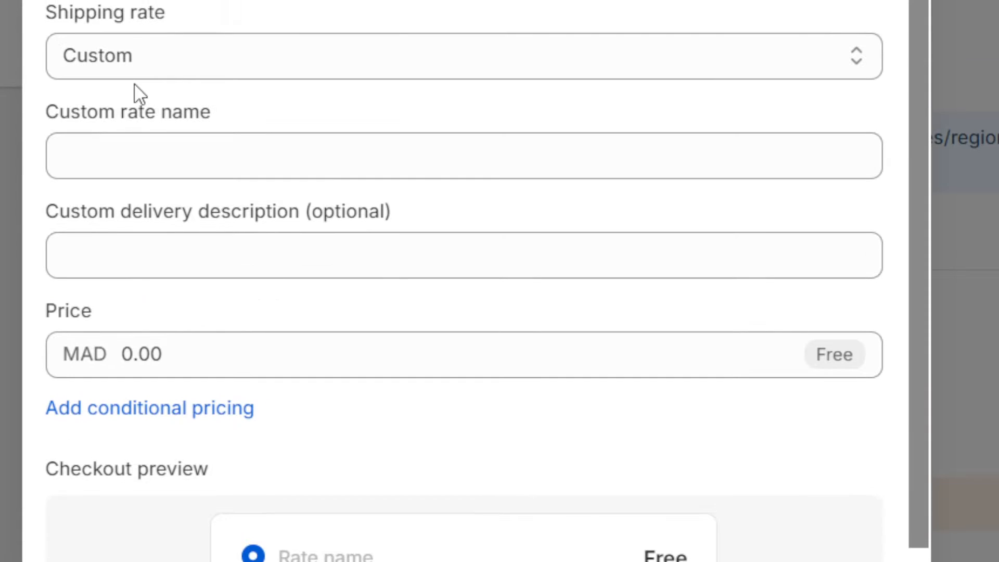
{"action": "left_click", "coordinate": [117, 53]}
{"action": "left_click", "coordinate": [116, 52]}
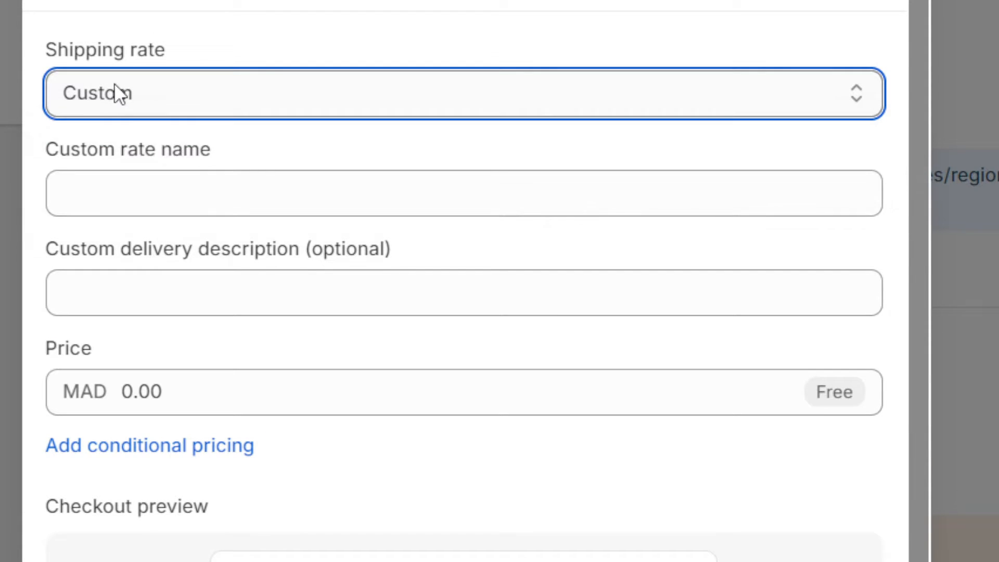
{"action": "left_click", "coordinate": [117, 52]}
{"action": "left_click", "coordinate": [116, 89]}
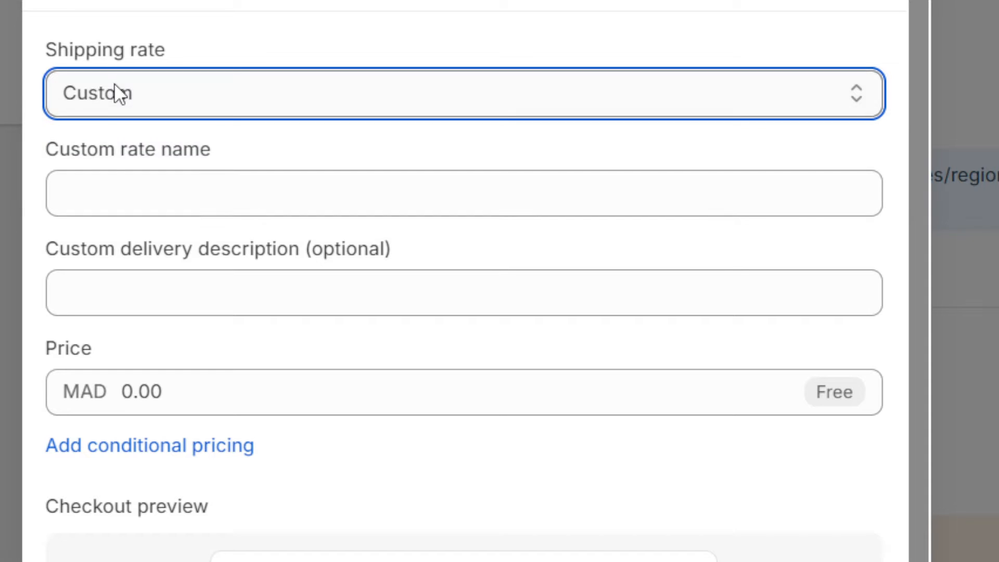
{"action": "left_click", "coordinate": [116, 188]}
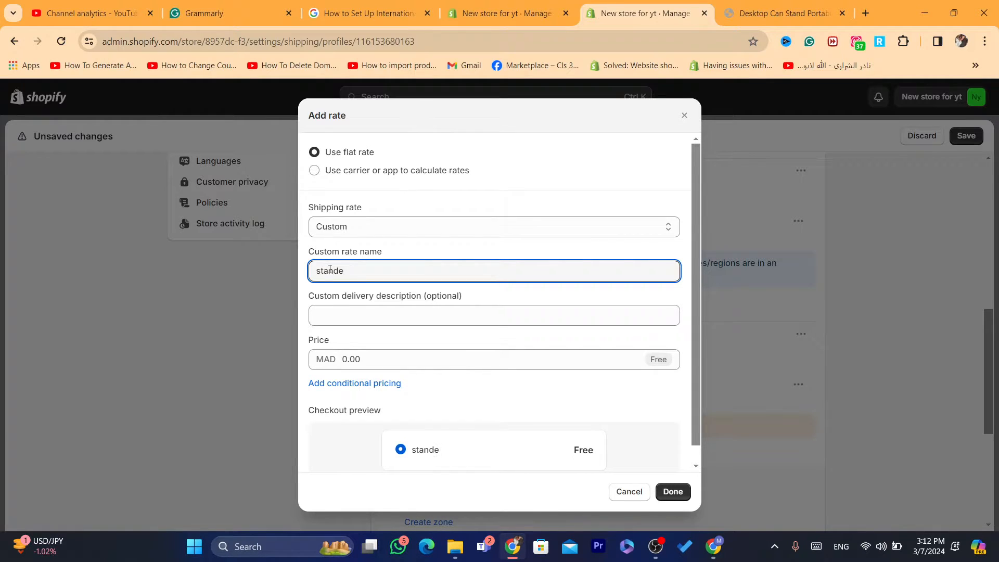
{"action": "left_click", "coordinate": [341, 309]}
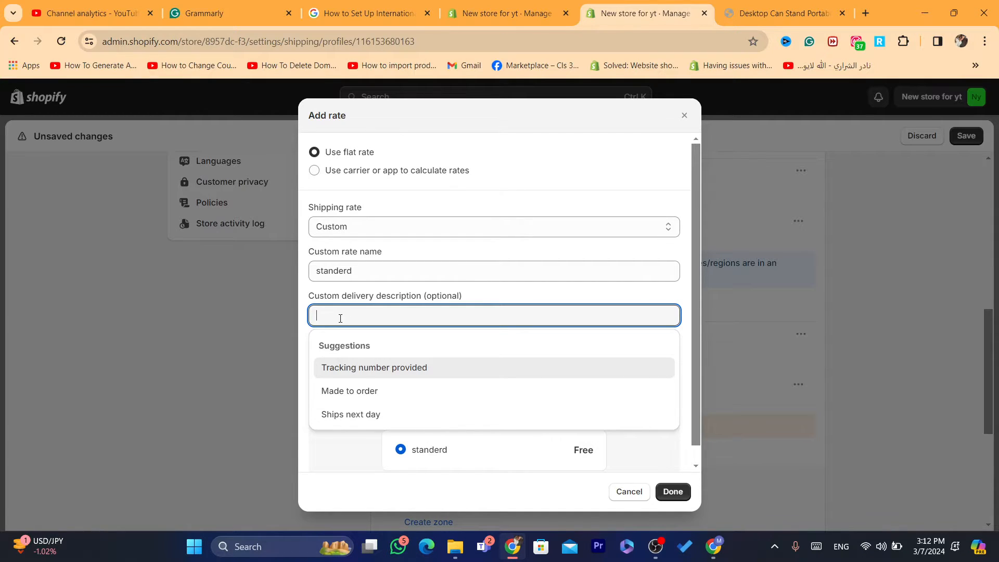
{"action": "left_click", "coordinate": [346, 416]}
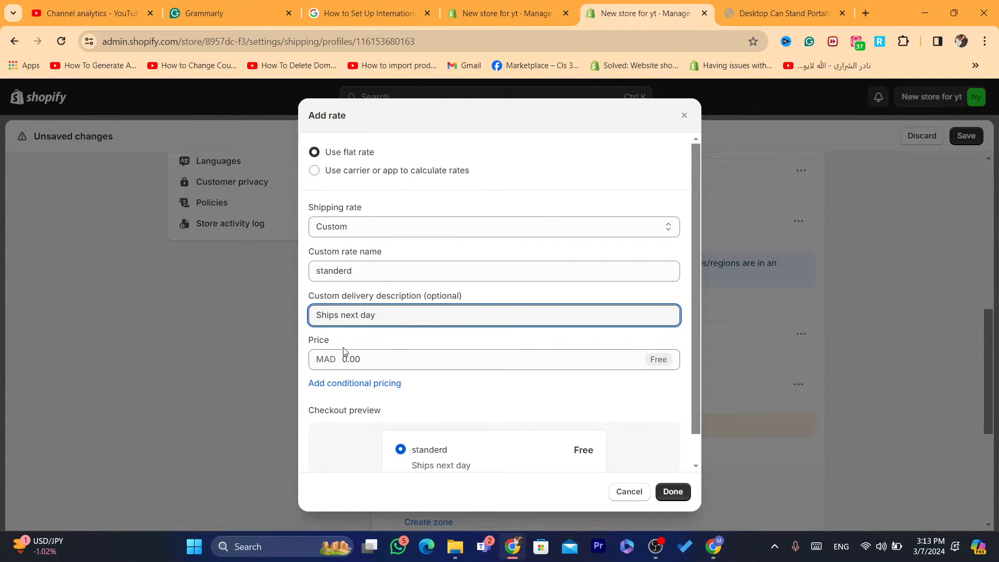
- Set the rate's price to MAD 200, add it to the zone and save the shipping profile
{"action": "left_click", "coordinate": [363, 351]}
{"action": "type", "text": "200"}
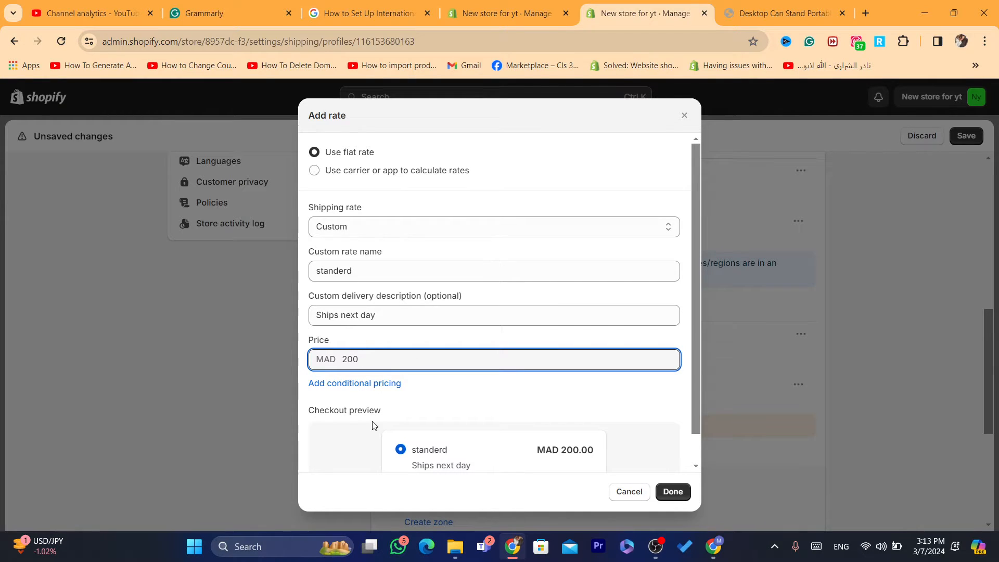
{"action": "left_click", "coordinate": [350, 437]}
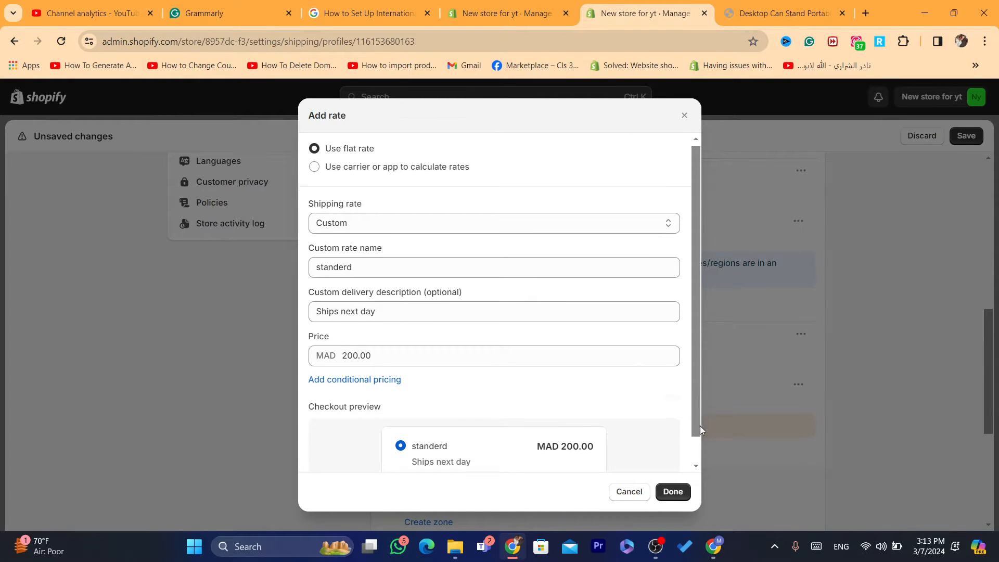
{"action": "scroll", "coordinate": [700, 426], "scroll_direction": "down", "scroll_amount": 1}
{"action": "left_click", "coordinate": [672, 492]}
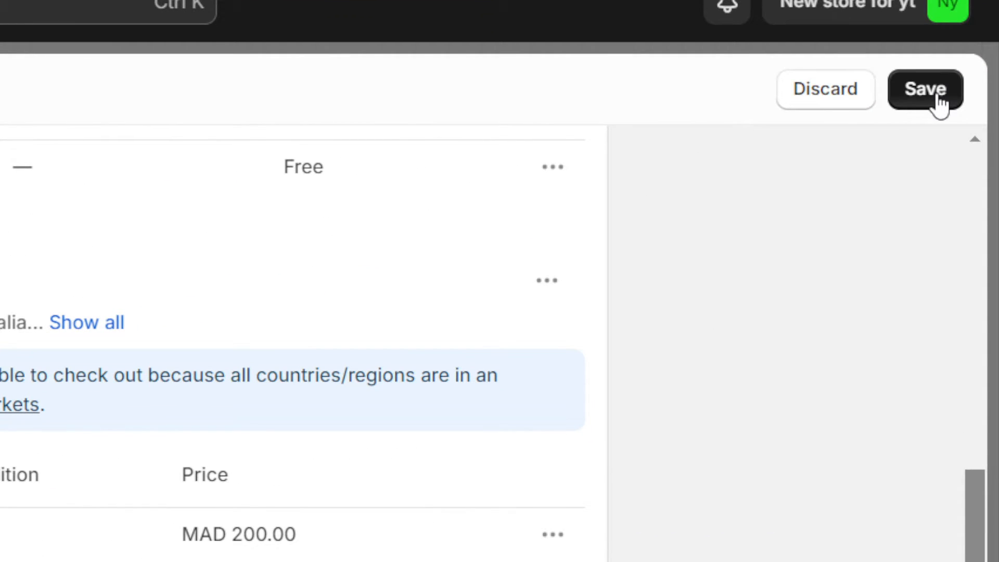
{"action": "left_click", "coordinate": [940, 100]}
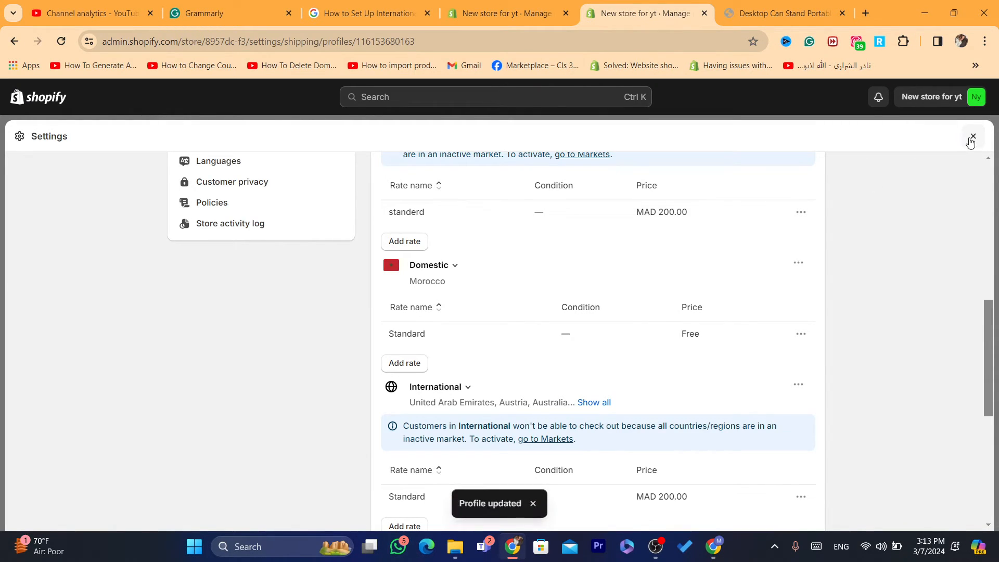
- Go from the shipping profile to the "countries in market" market, set its status to Active and save
{"action": "left_click_drag", "start_coordinate": [988, 331], "coordinate": [996, 429]}
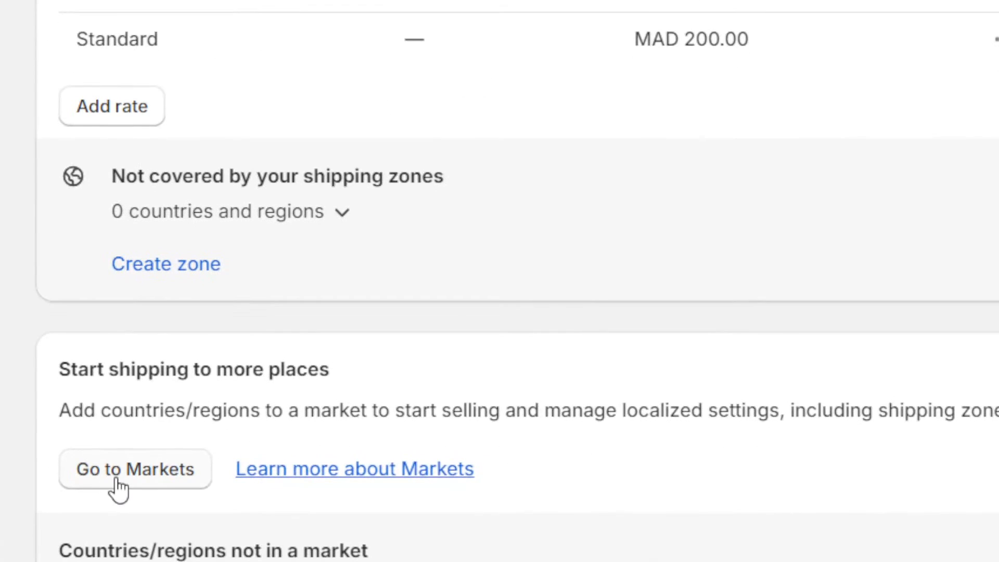
{"action": "left_click", "coordinate": [116, 483]}
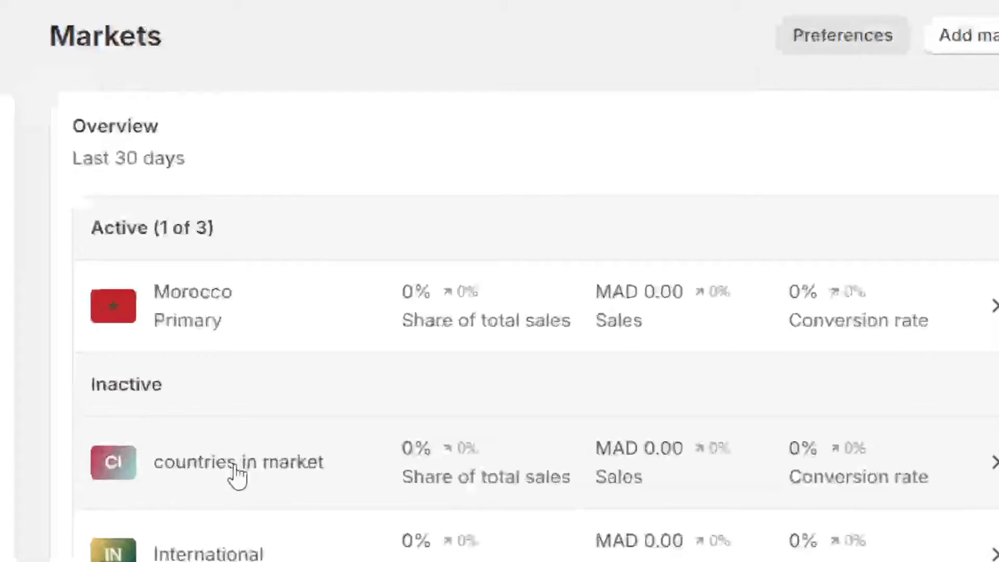
{"action": "left_click", "coordinate": [225, 467]}
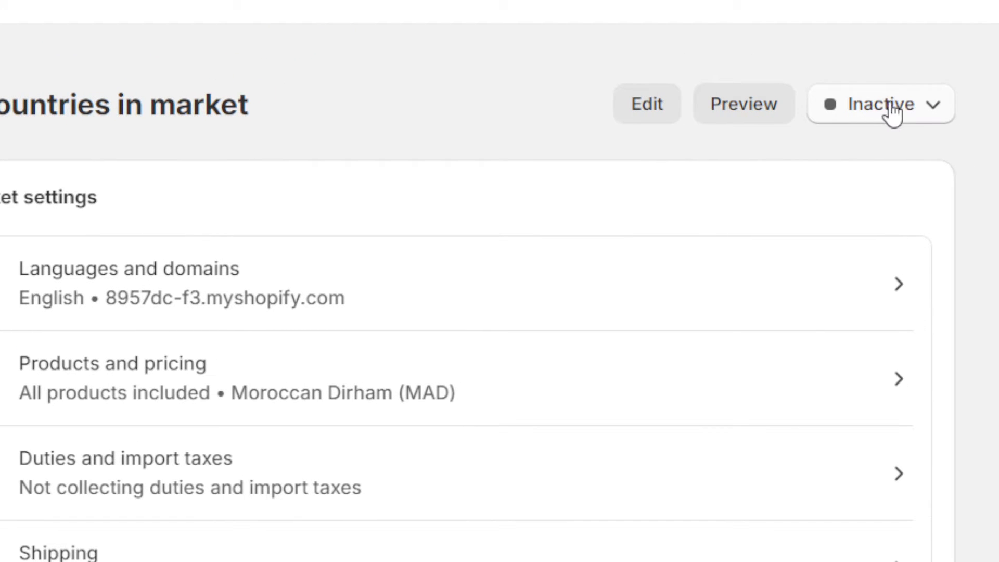
{"action": "left_click", "coordinate": [896, 112]}
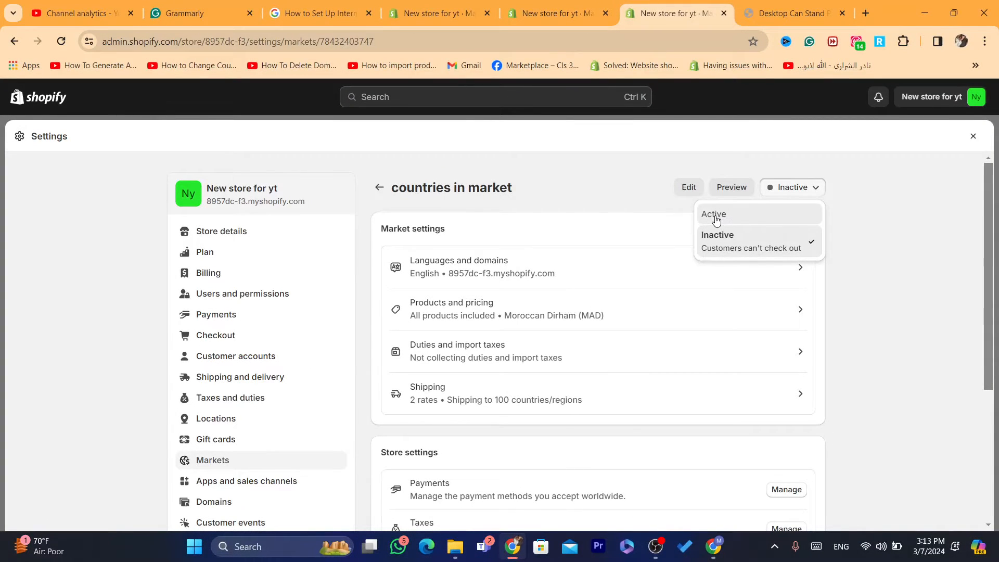
{"action": "left_click", "coordinate": [716, 218]}
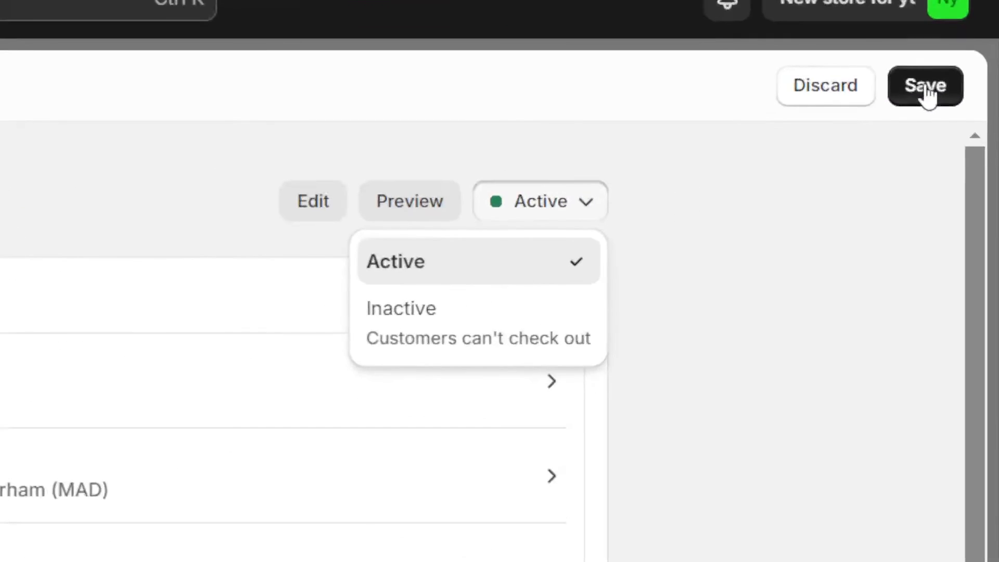
{"action": "left_click", "coordinate": [966, 136]}
- Switch to the storefront product preview, reload it and review the countries offered in the country selector
{"action": "left_click", "coordinate": [783, 13]}
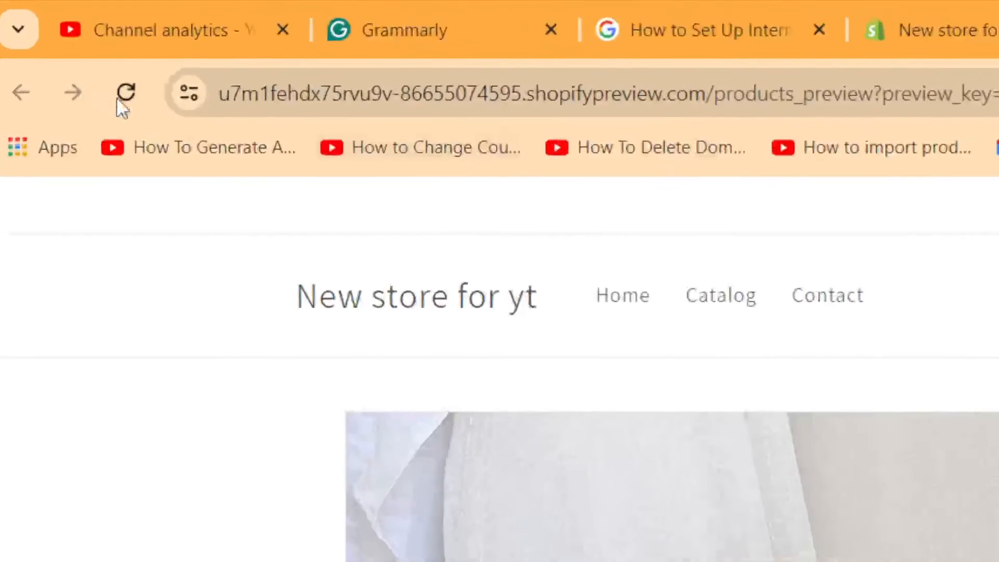
{"action": "left_click", "coordinate": [59, 44]}
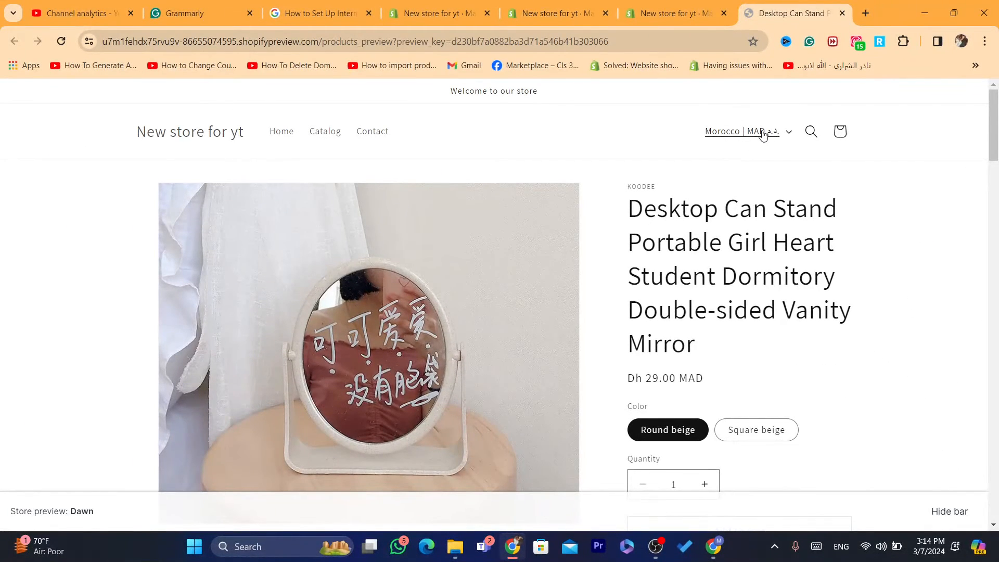
{"action": "left_click", "coordinate": [763, 134]}
{"action": "left_click_drag", "start_coordinate": [791, 206], "coordinate": [796, 238]}
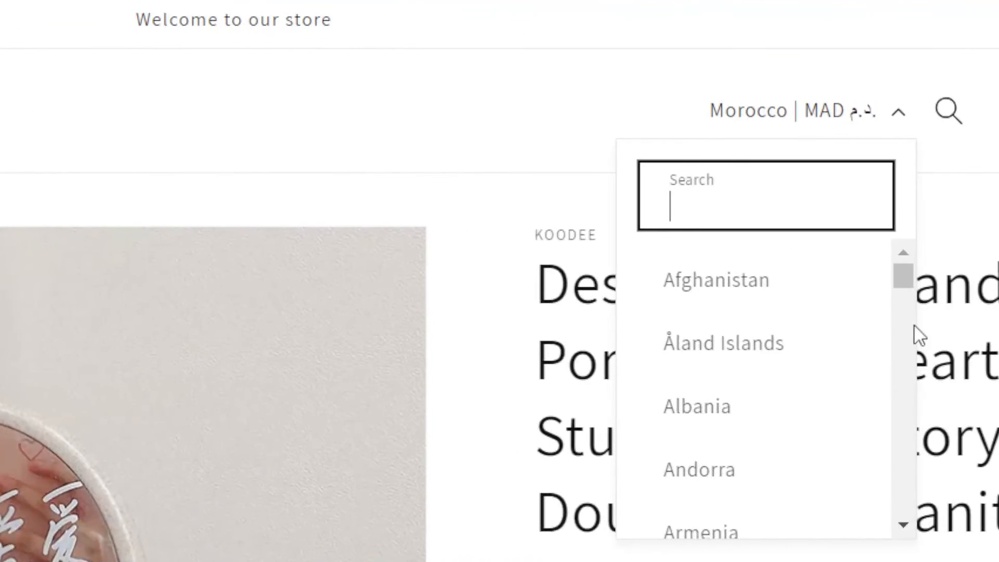
{"action": "left_click_drag", "start_coordinate": [900, 270], "coordinate": [901, 440]}
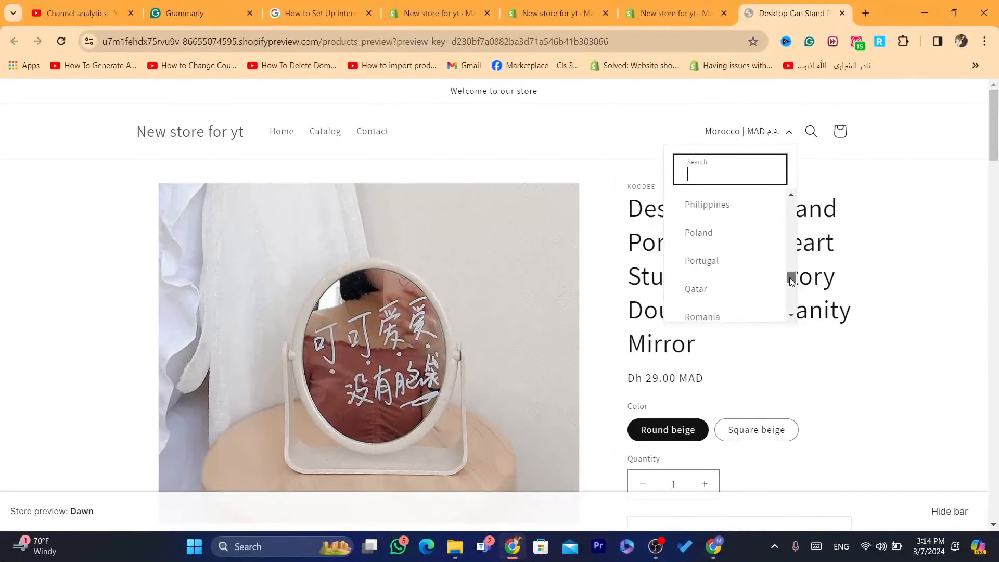
{"action": "scroll", "coordinate": [734, 446], "scroll_direction": "down", "scroll_amount": 3}
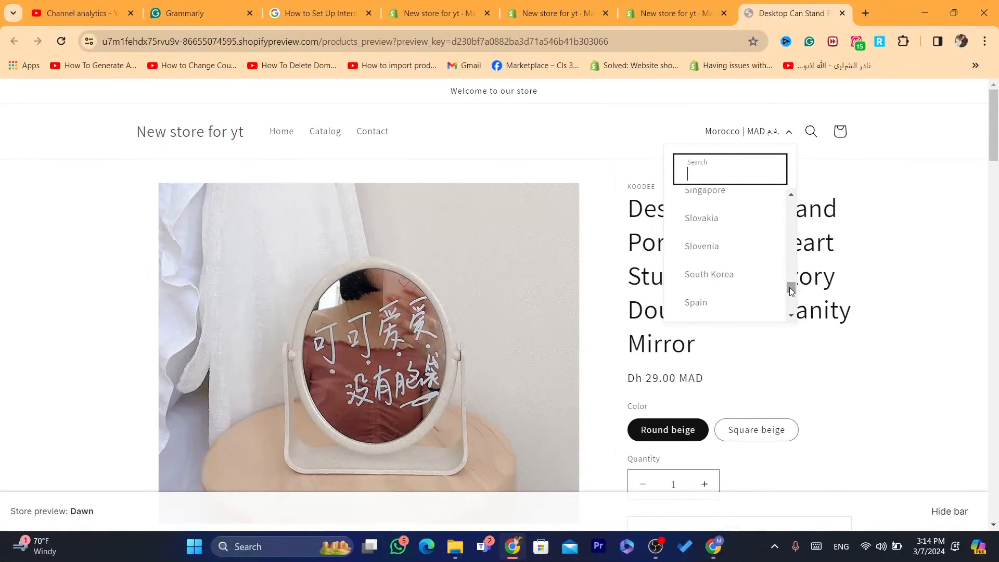
- Try switching the storefront's country to Spain and return to the product preview
{"action": "left_click", "coordinate": [695, 307]}
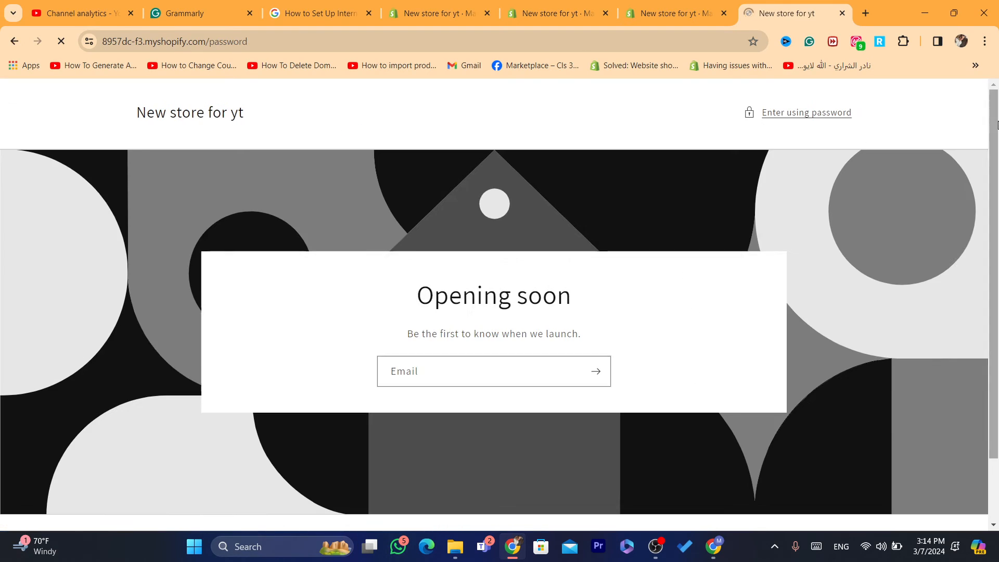
{"action": "left_click_drag", "start_coordinate": [998, 136], "coordinate": [982, 271]}
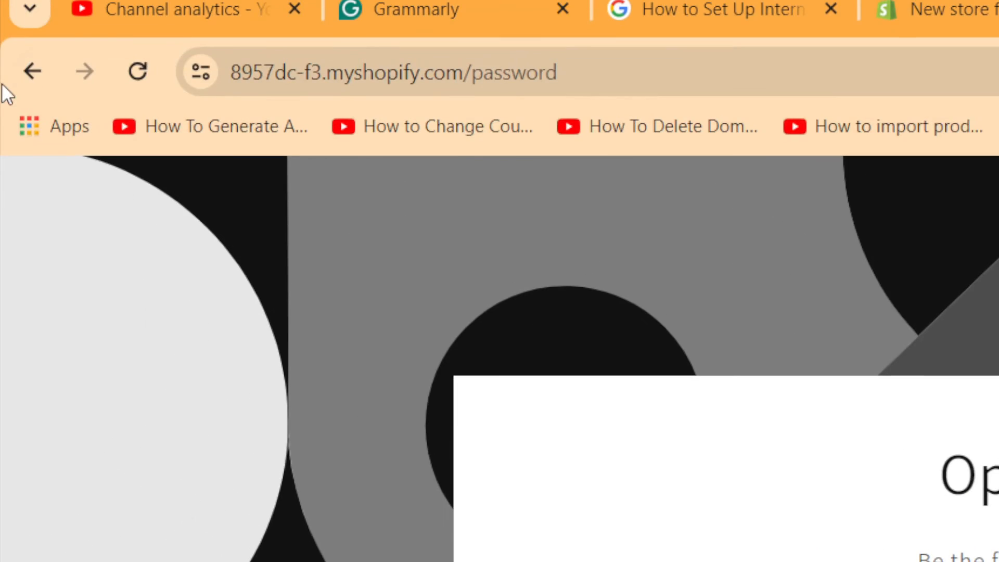
{"action": "left_click", "coordinate": [12, 42]}
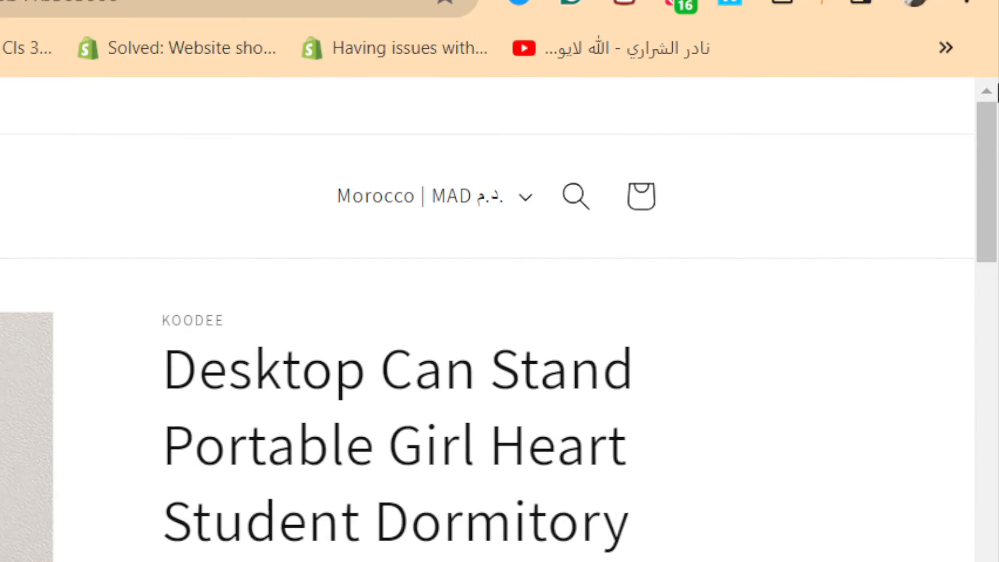
{"action": "left_click_drag", "start_coordinate": [996, 131], "coordinate": [996, 244]}
{"action": "left_click_drag", "start_coordinate": [996, 194], "coordinate": [996, 424]}
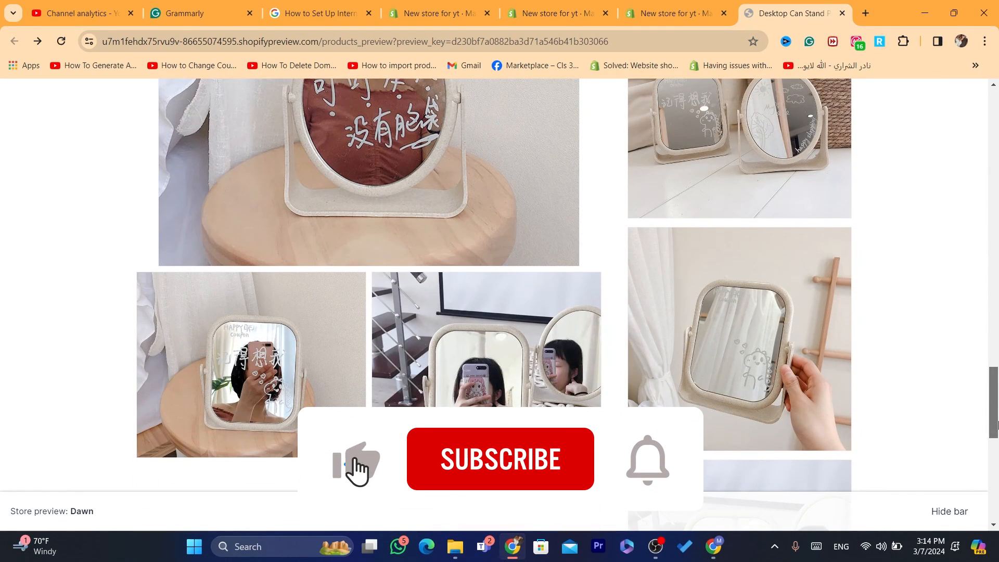